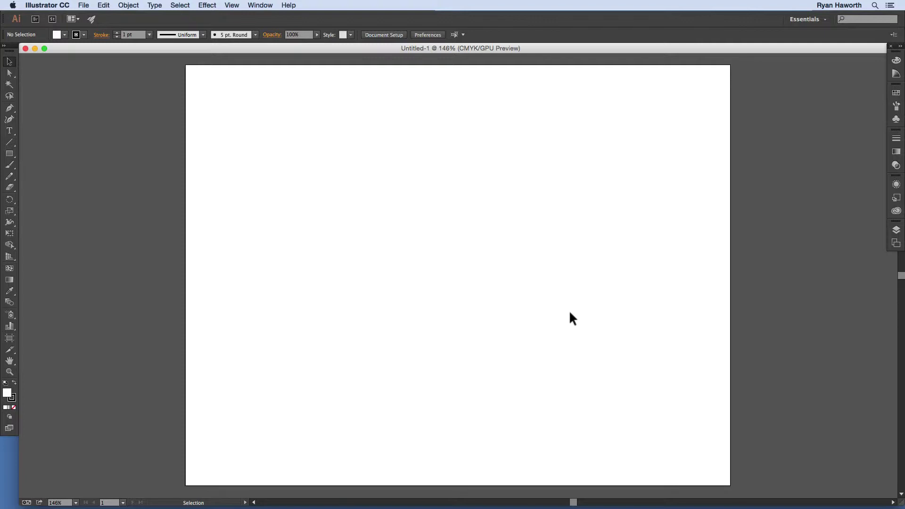
# - Choose the Pencil tool and toggle Layer 1's lock on and back off
pyautogui.press('n')
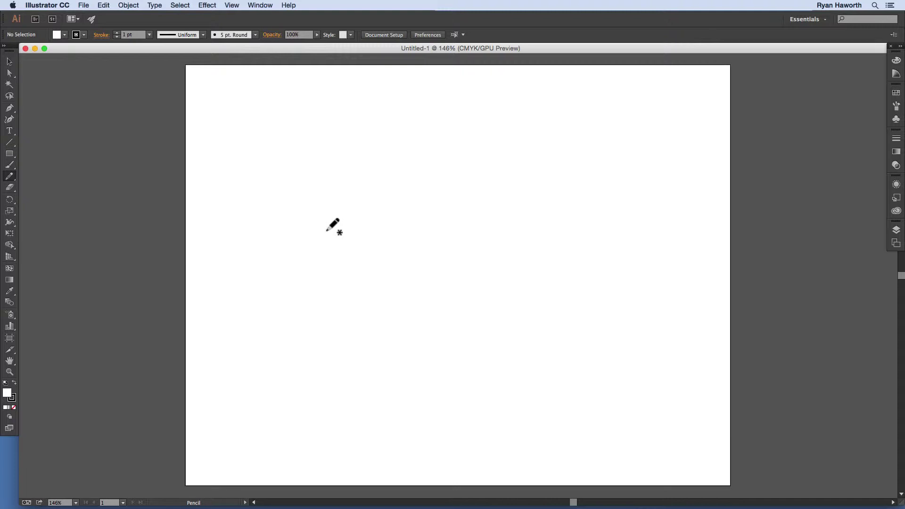
pyautogui.click(896, 231)
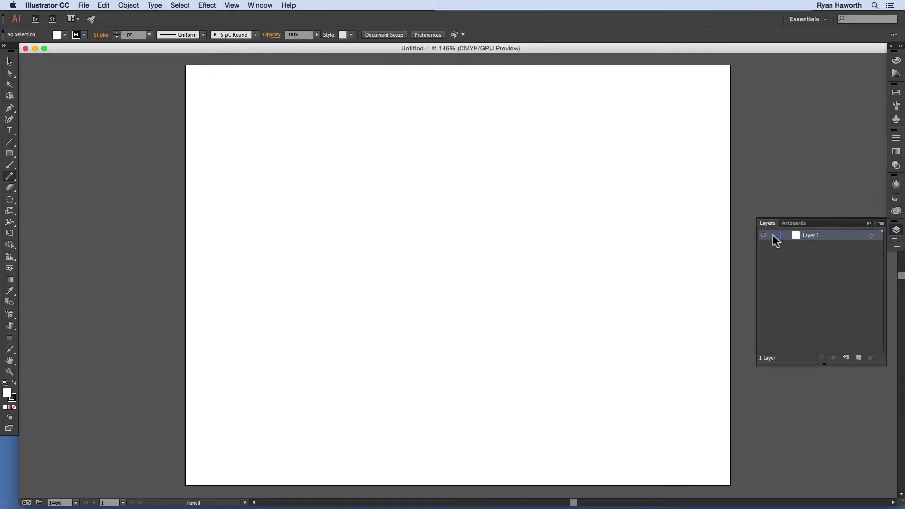
pyautogui.click(774, 235)
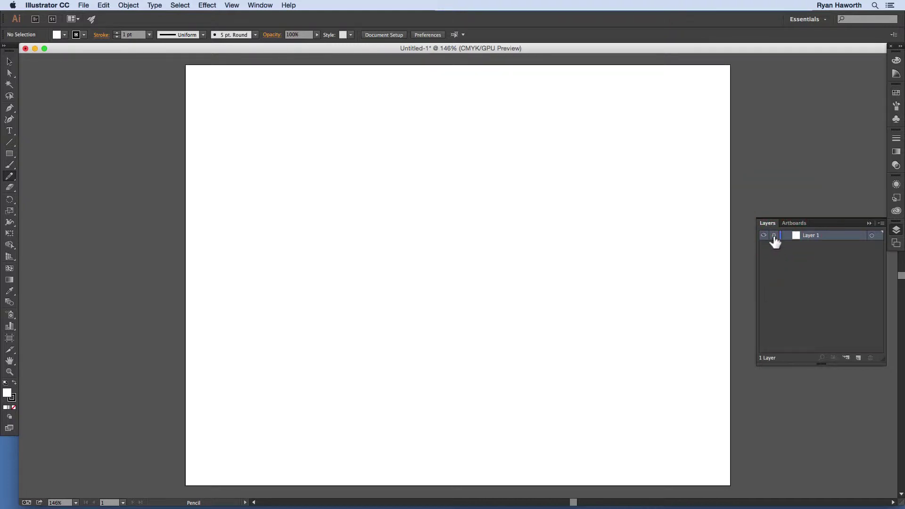
pyautogui.click(773, 236)
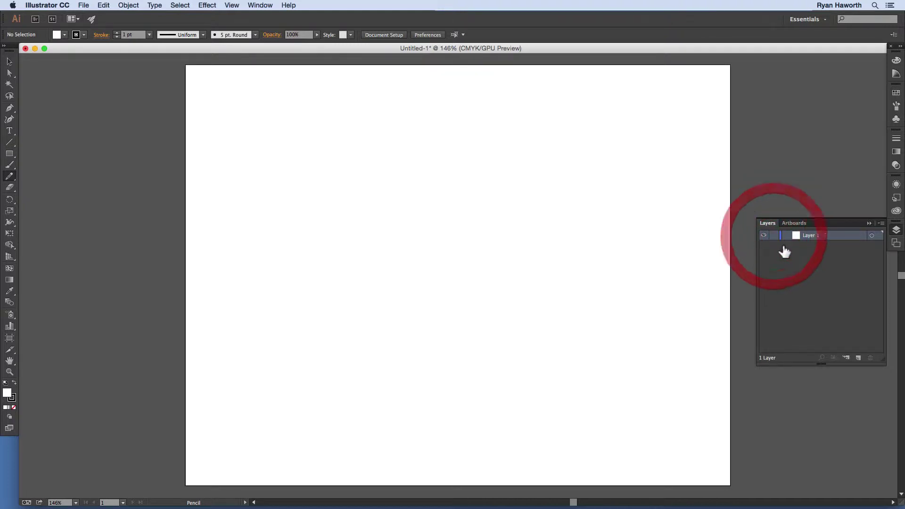
pyautogui.click(896, 229)
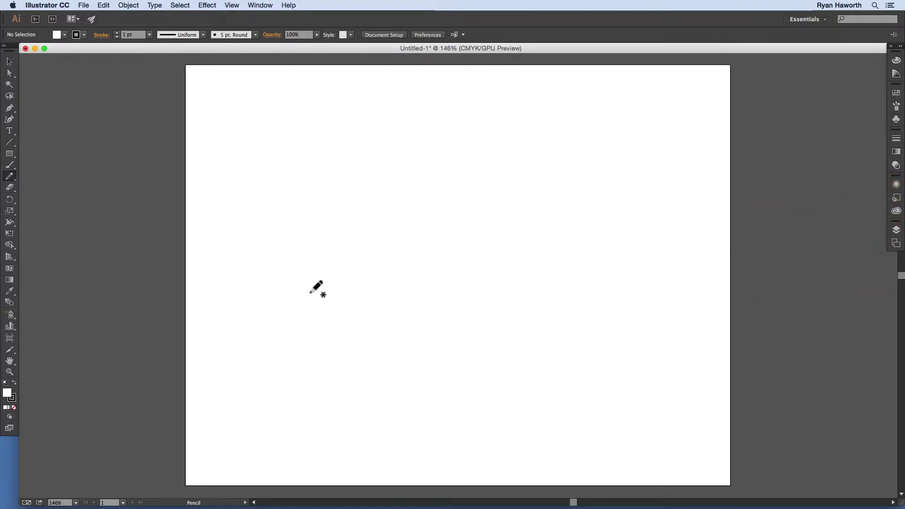
# - Draw a spiral-ended S-curve about 598 × 247 pt and a curl-ended line below it about 588 × 137 pt, discarding a third small swirl
pyautogui.click(289, 219)
pyautogui.moveTo(289, 219)
pyautogui.mouseDown()
pyautogui.moveTo(319, 217)
pyautogui.moveTo(295, 184)
pyautogui.moveTo(240, 219)
pyautogui.moveTo(279, 296)
pyautogui.moveTo(387, 231)
pyautogui.moveTo(496, 134)
pyautogui.moveTo(609, 142)
pyautogui.moveTo(632, 238)
pyautogui.moveTo(541, 258)
pyautogui.moveTo(560, 184)
pyautogui.moveTo(619, 212)
pyautogui.moveTo(562, 230)
pyautogui.moveTo(574, 205)
pyautogui.moveTo(578, 226)
pyautogui.moveTo(583, 204)
pyautogui.mouseUp()
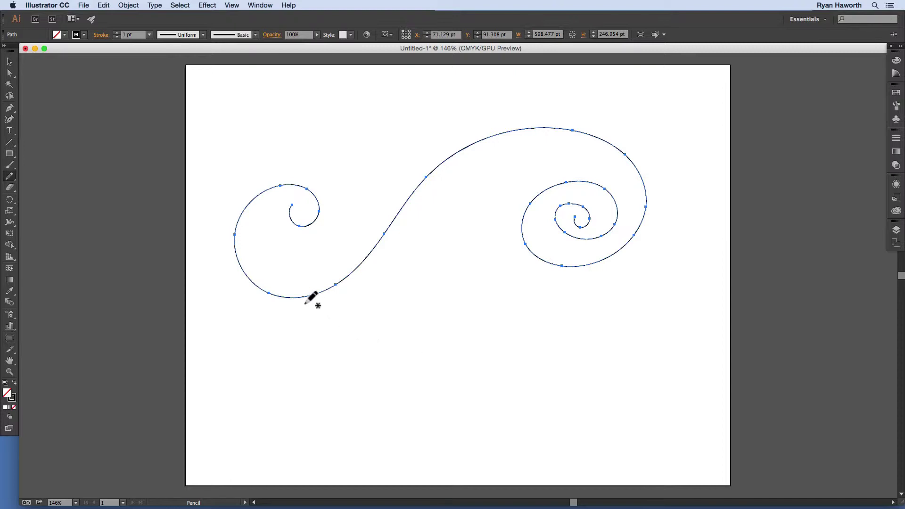
pyautogui.moveTo(305, 305)
pyautogui.mouseDown()
pyautogui.moveTo(403, 323)
pyautogui.moveTo(619, 312)
pyautogui.moveTo(695, 272)
pyautogui.moveTo(685, 231)
pyautogui.moveTo(647, 263)
pyautogui.moveTo(681, 247)
pyautogui.mouseUp()
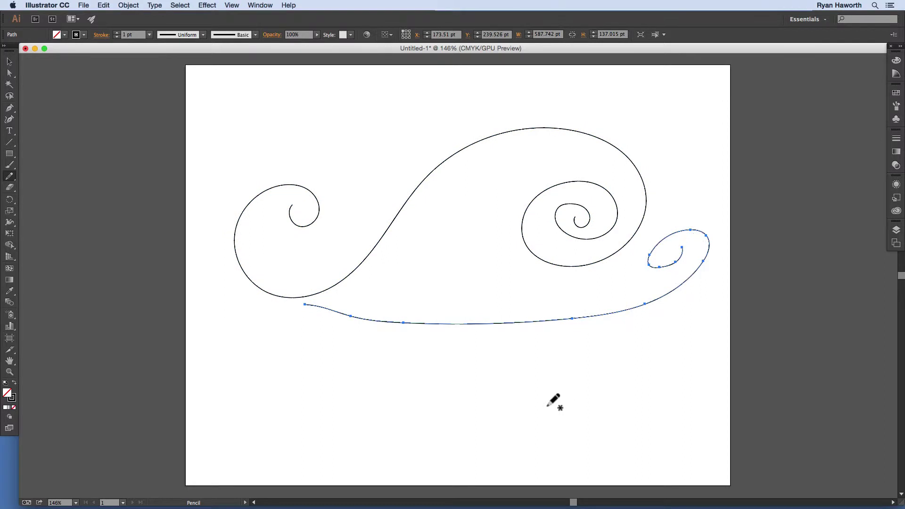
pyautogui.moveTo(373, 291)
pyautogui.mouseDown()
pyautogui.moveTo(434, 288)
pyautogui.moveTo(494, 240)
pyautogui.moveTo(466, 224)
pyautogui.moveTo(464, 255)
pyautogui.moveTo(467, 233)
pyautogui.mouseUp()
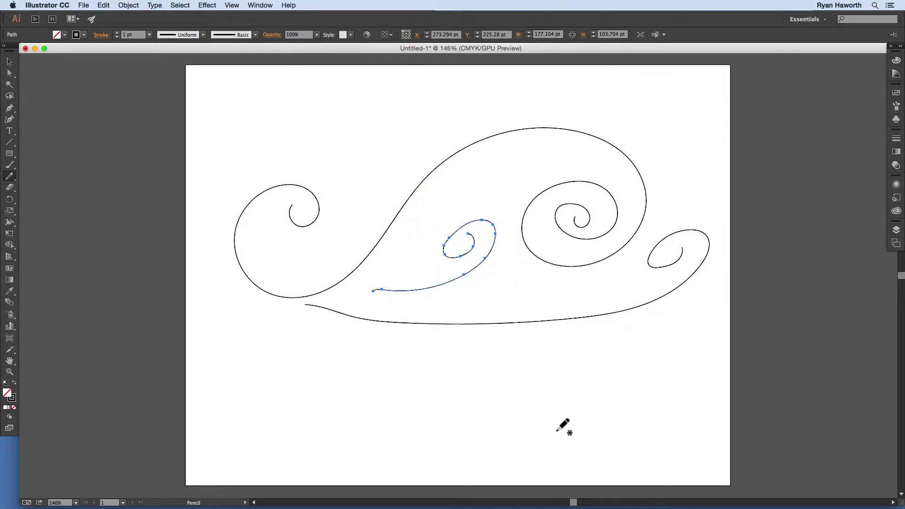
pyautogui.press('BackSpace')
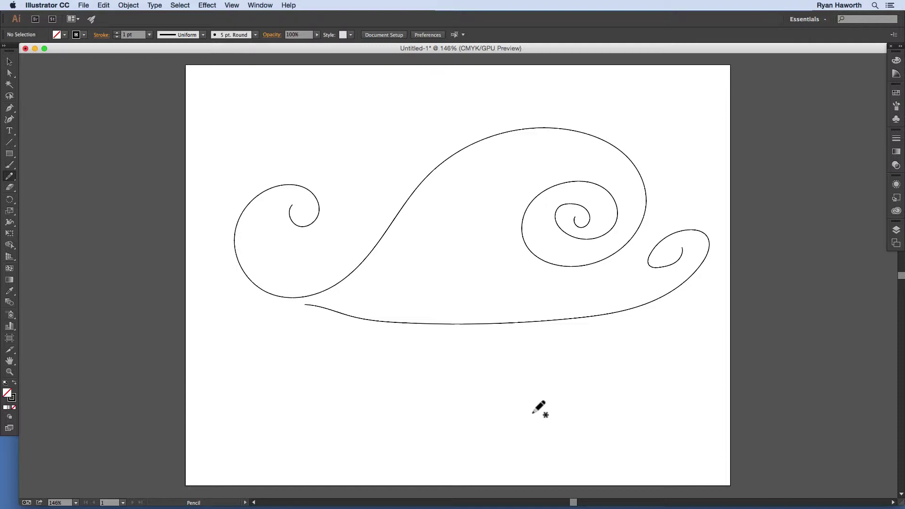
# - Cut the lower curve with the Scissors tool at two points near its left end, at about X 208, Y 355 pt and X 317, Y 375 pt
pyautogui.click(10, 184)
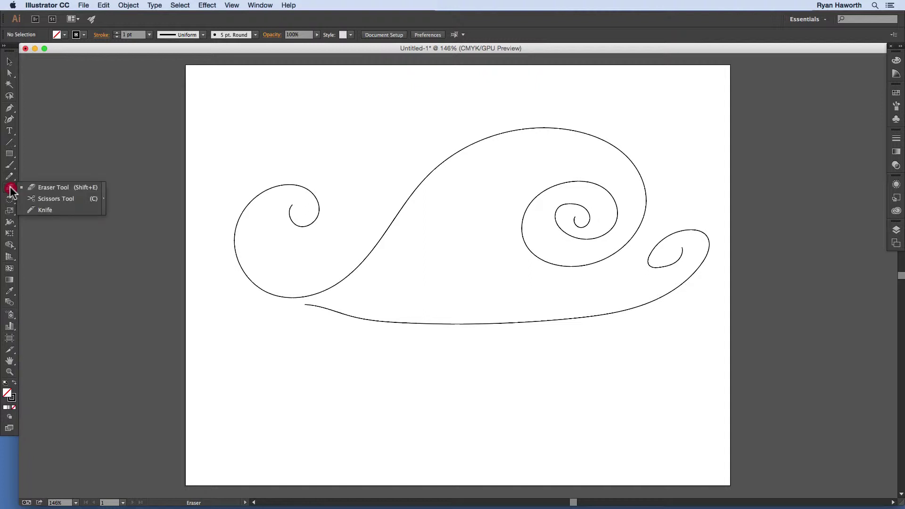
pyautogui.moveTo(10, 191)
pyautogui.mouseDown()
pyautogui.moveTo(36, 187)
pyautogui.moveTo(53, 200)
pyautogui.mouseUp()
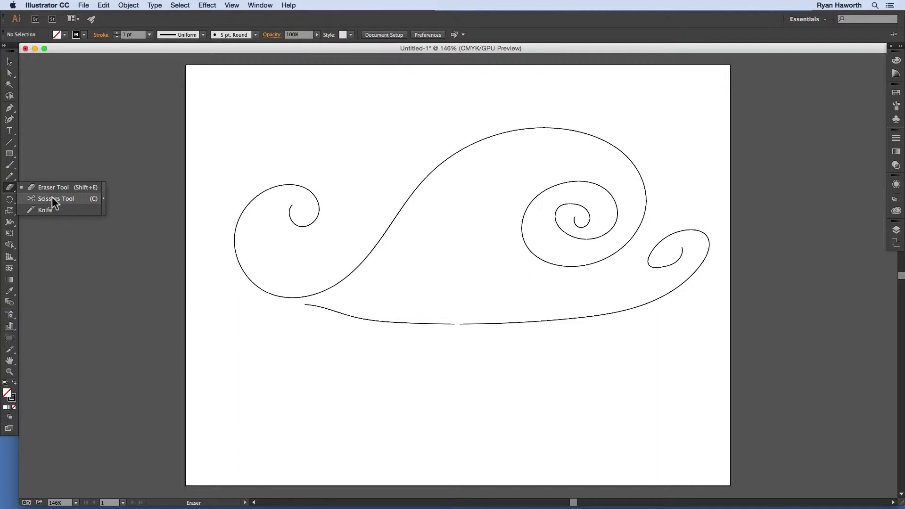
pyautogui.moveTo(52, 197); pyautogui.dragTo(52, 197)
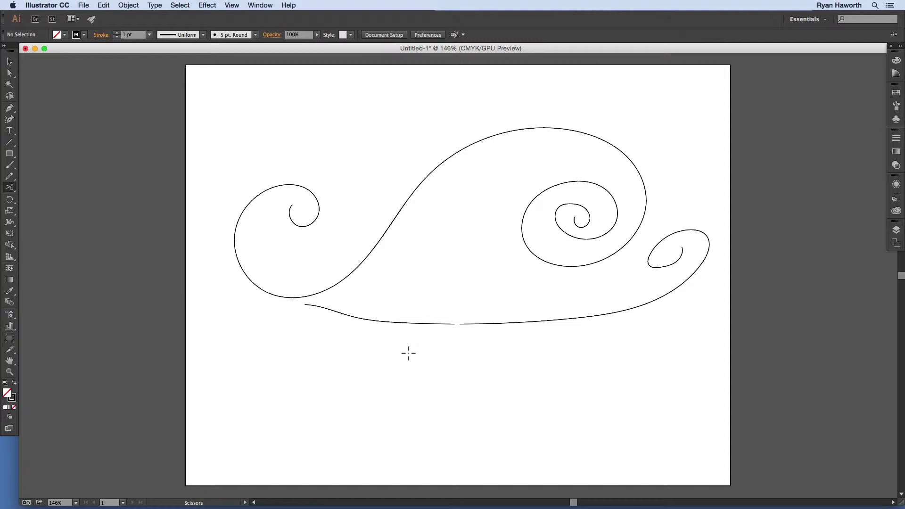
pyautogui.press('super+equal')
pyautogui.press('super+equal')
pyautogui.press('super+equal')
pyautogui.press('super+equal')
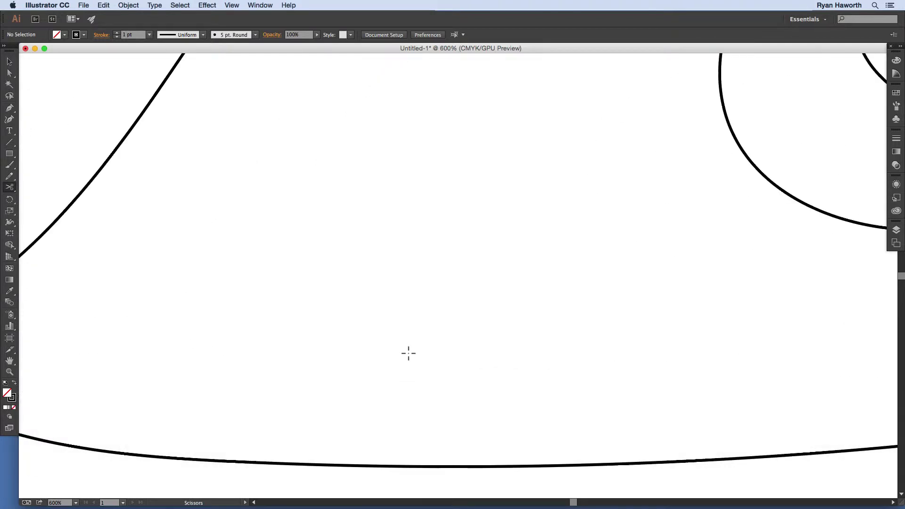
pyautogui.press('space')
pyautogui.moveTo(504, 376); pyautogui.dragTo(777, 236)
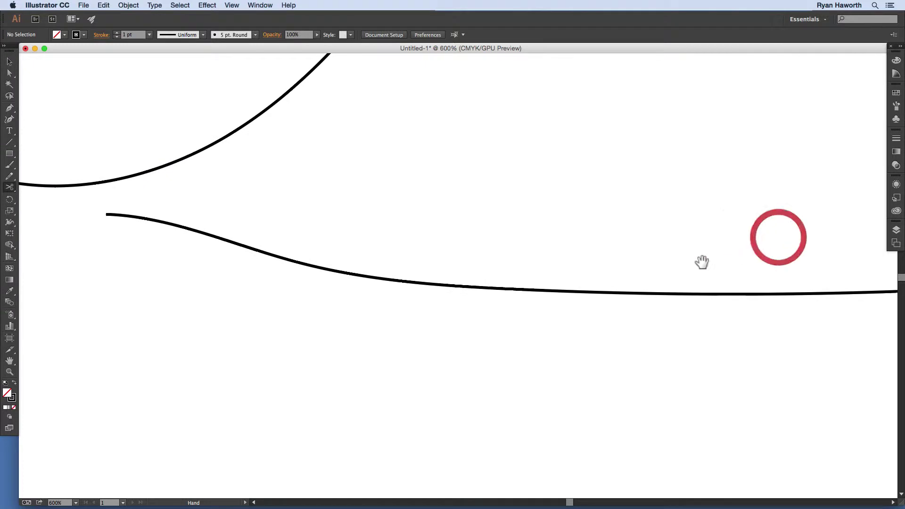
pyautogui.click(205, 233)
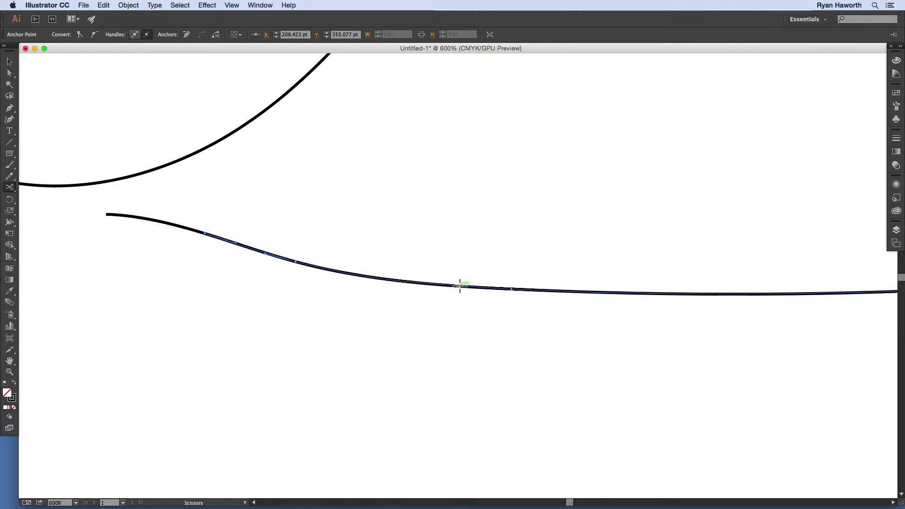
pyautogui.click(511, 288)
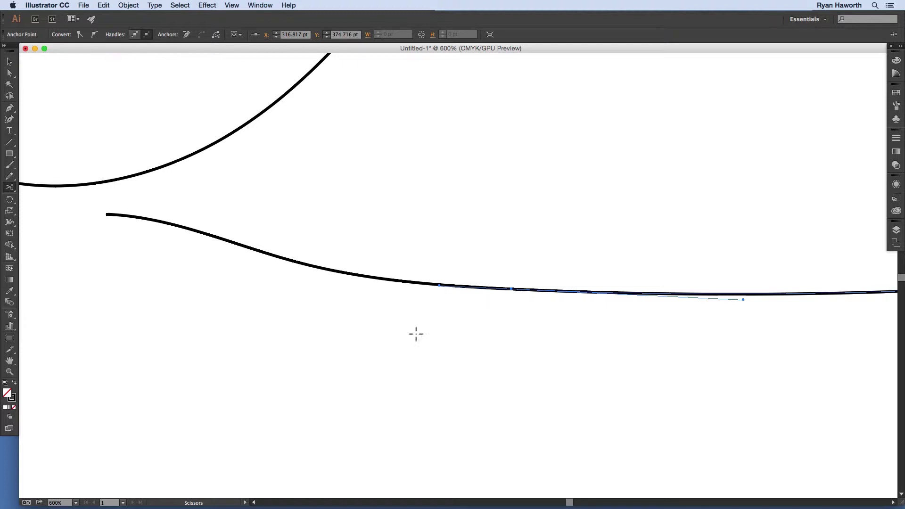
# - Try to cut with the Scissors tool on empty canvas beside the path and on the lower curve's left endpoint
pyautogui.click(377, 251)
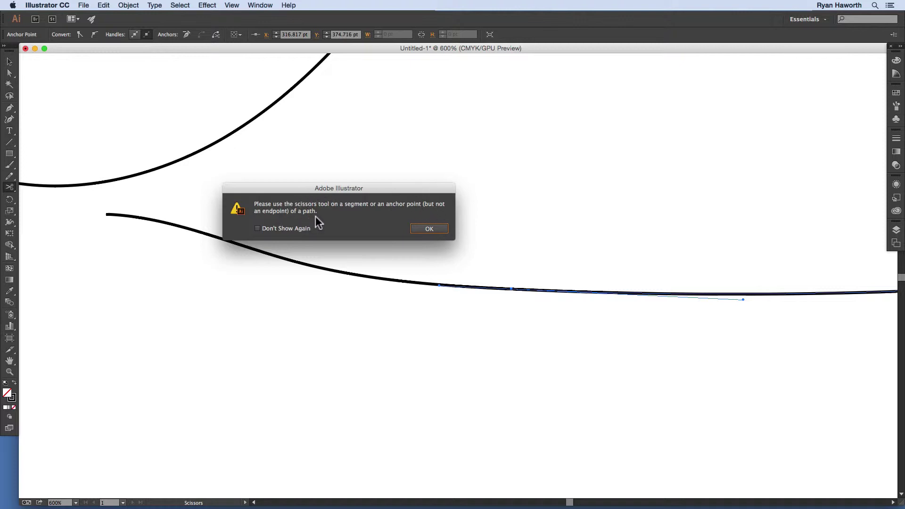
pyautogui.click(428, 229)
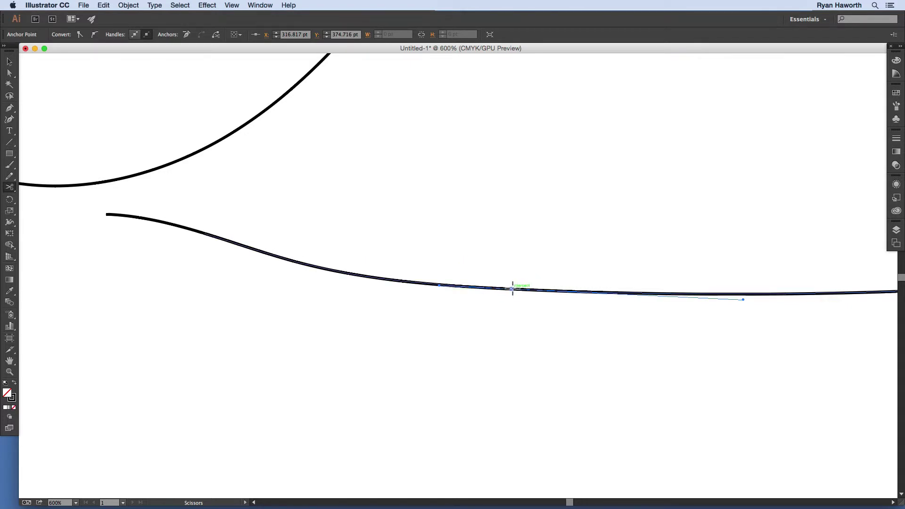
pyautogui.click(105, 215)
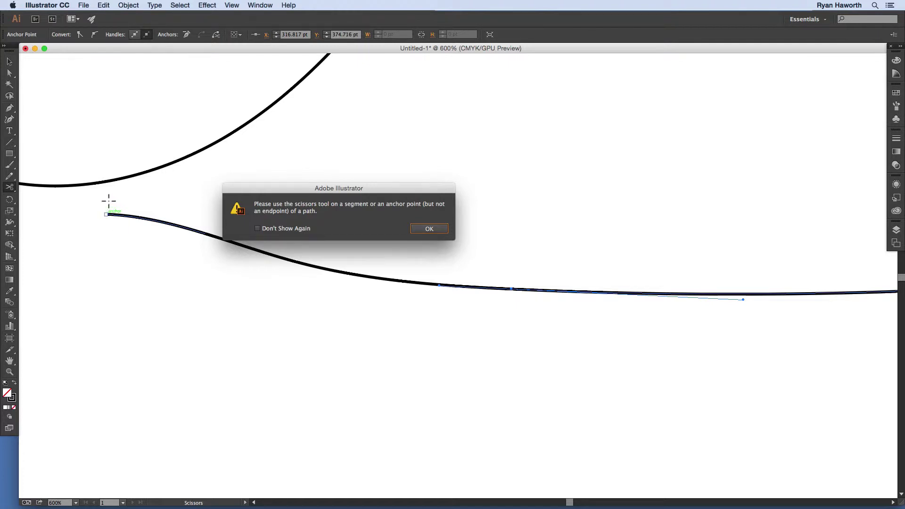
pyautogui.click(430, 228)
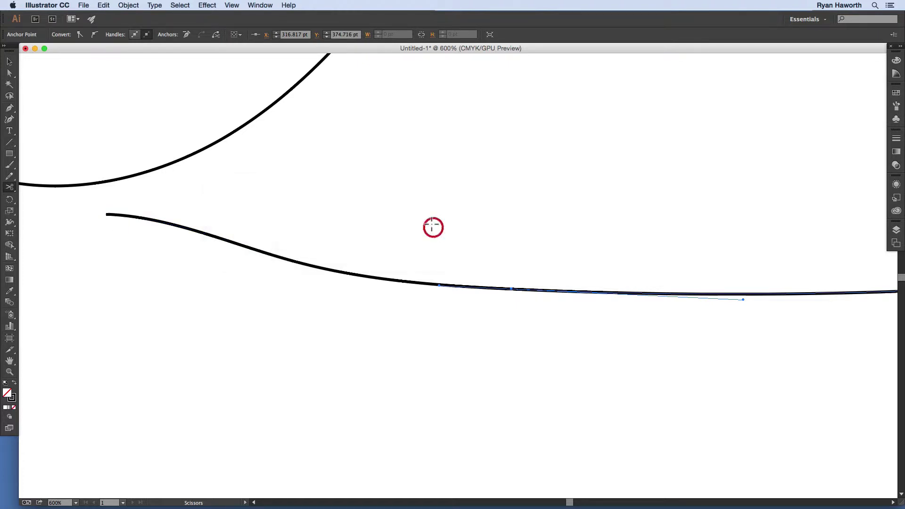
pyautogui.click(405, 204)
pyautogui.click(429, 228)
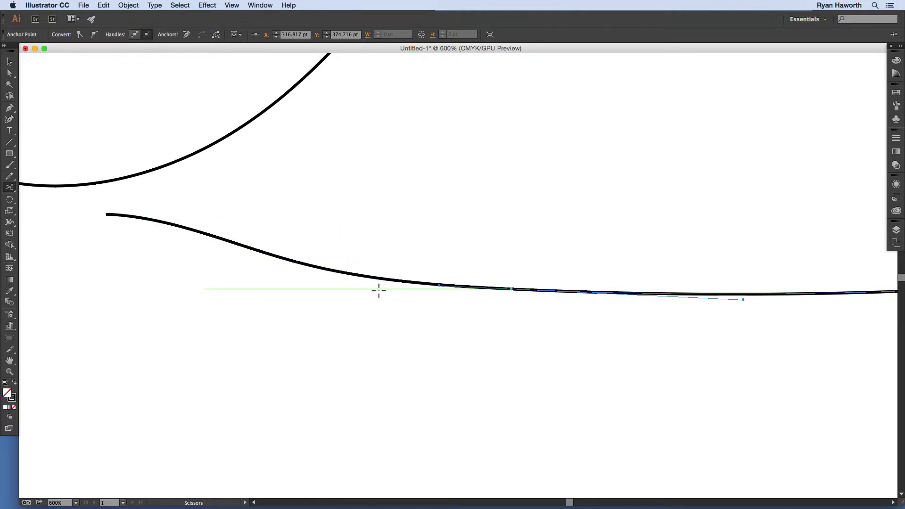
# - Select the segment between the two cuts and move it below the curve to about X 197, Y 387 pt
pyautogui.press('a')
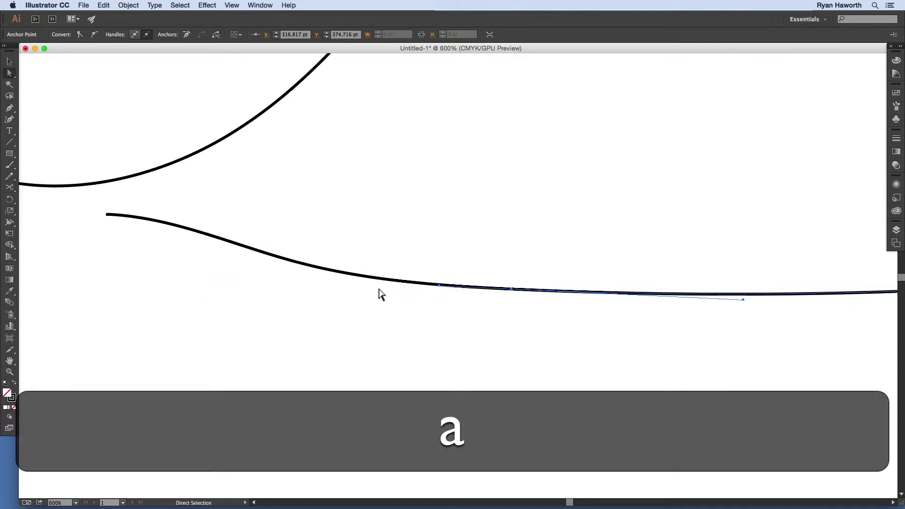
pyautogui.click(381, 281)
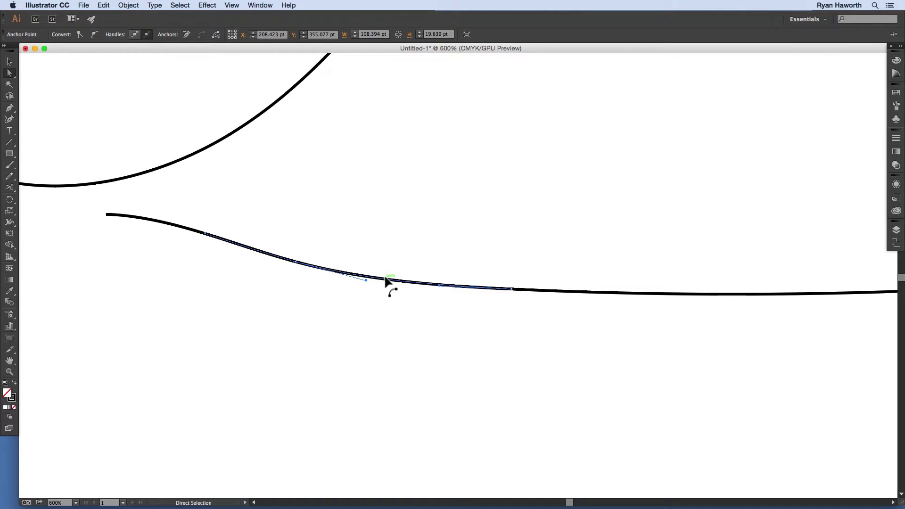
pyautogui.press('v')
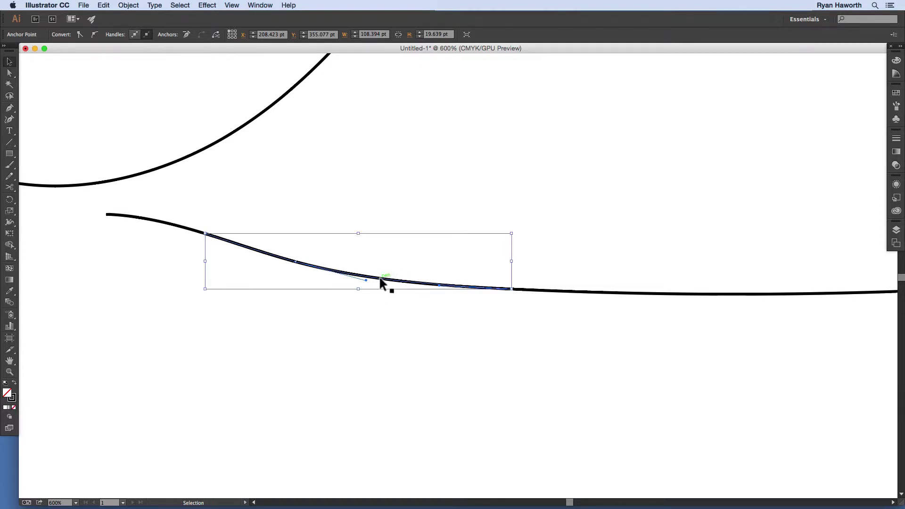
pyautogui.moveTo(381, 281); pyautogui.dragTo(348, 371)
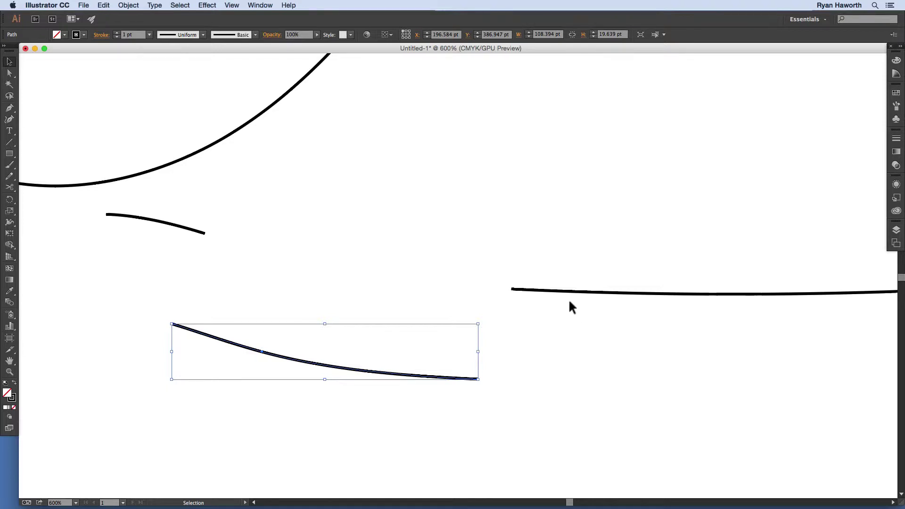
# - Bridge the gap in the lower curve with the Pen tool, joining its two open ends and pulling a curve handle at the left one
pyautogui.press('p')
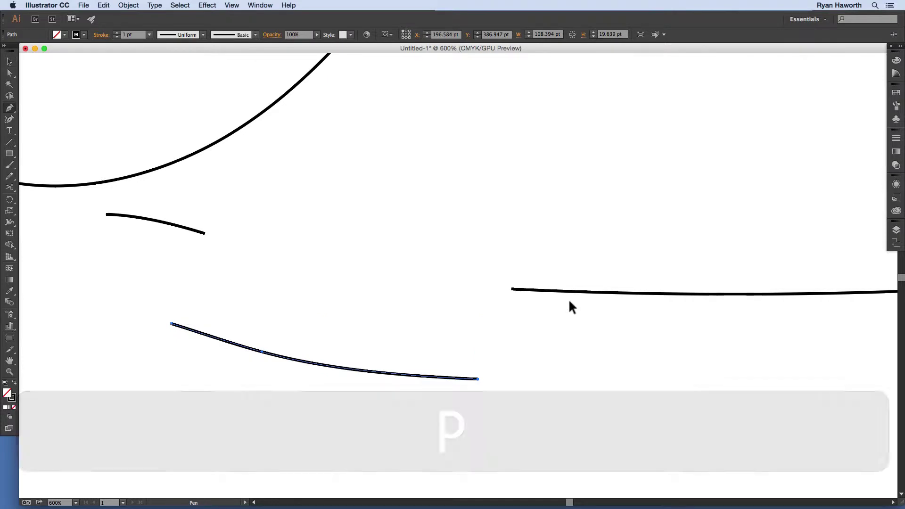
pyautogui.click(511, 289)
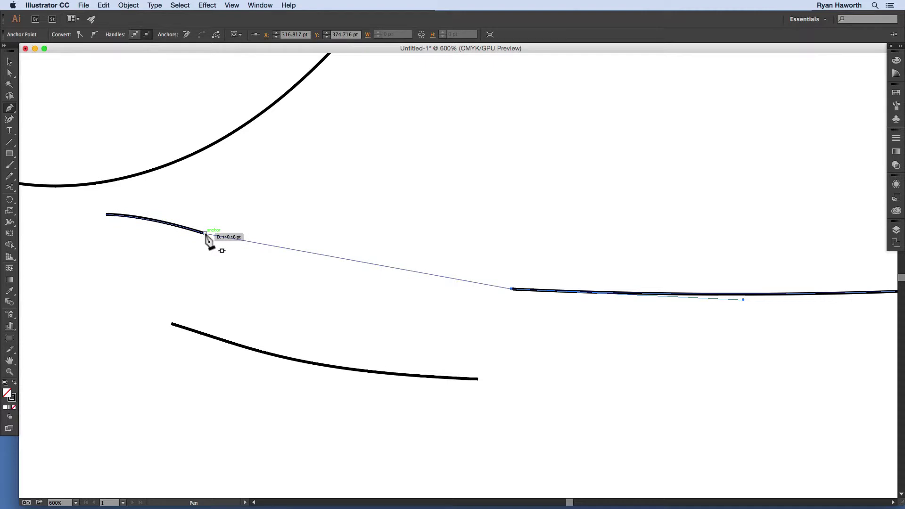
pyautogui.moveTo(206, 233); pyautogui.dragTo(158, 221)
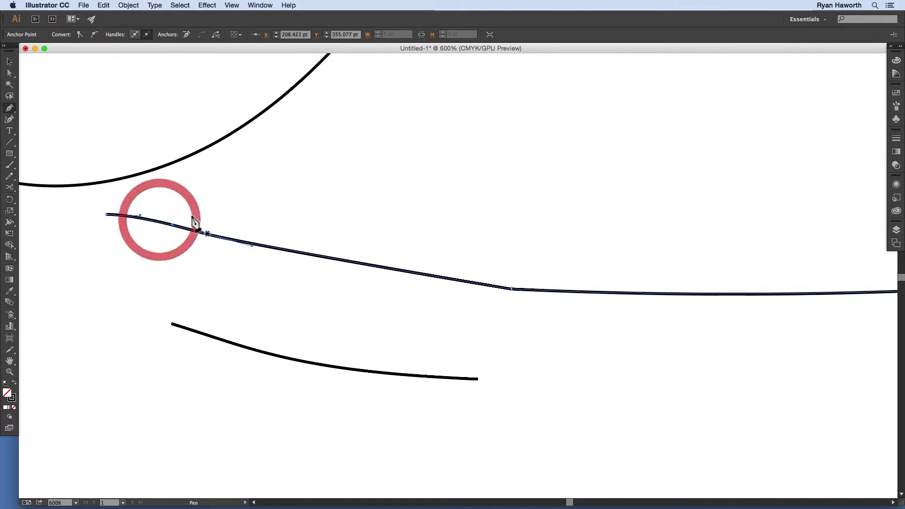
# - Add an anchor point in the middle of the joining segment and move it down to about X 258, Y 369 pt to restore the curve
pyautogui.click(352, 262)
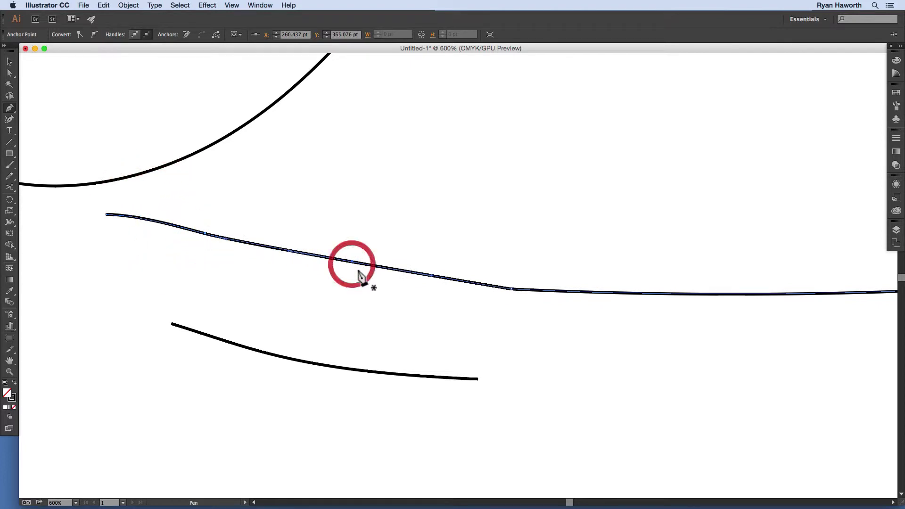
pyautogui.press('super')
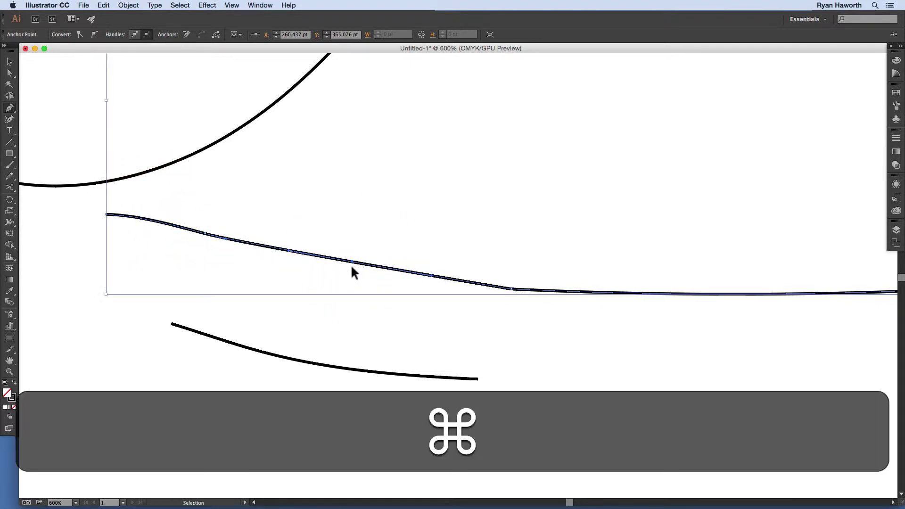
pyautogui.press('a')
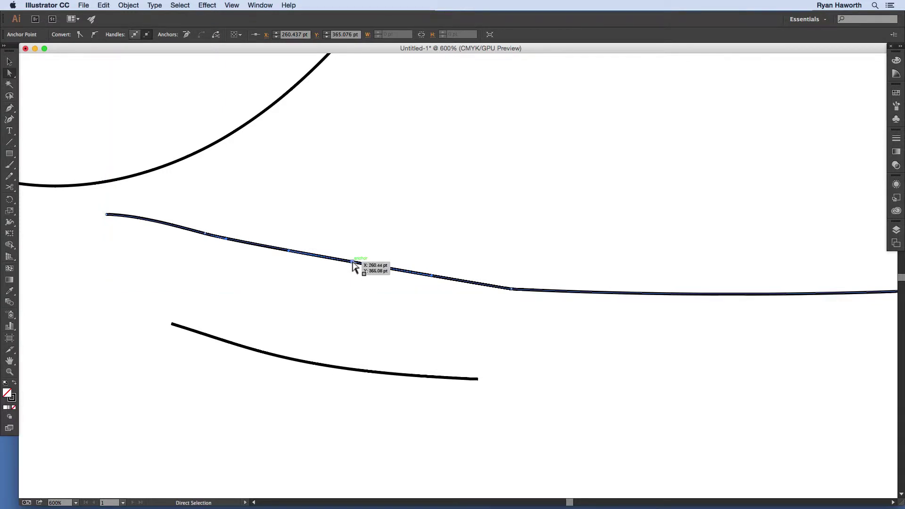
pyautogui.press('super')
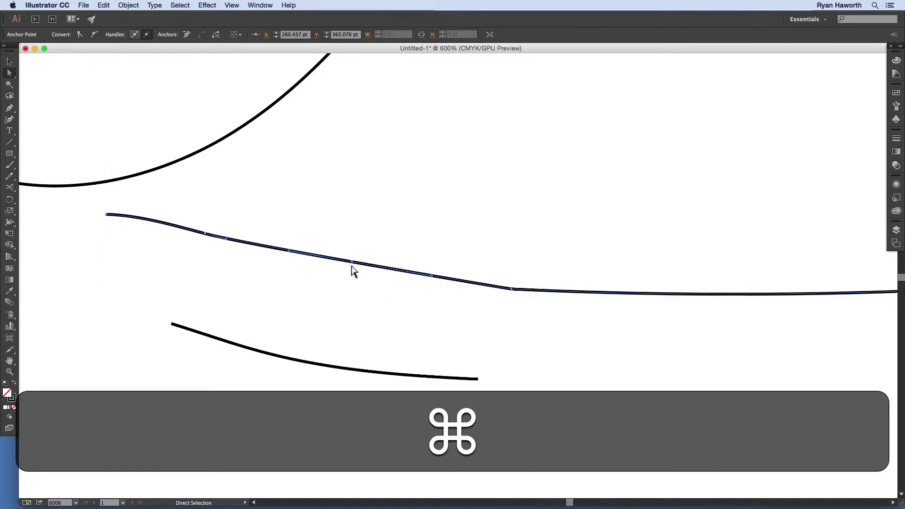
pyautogui.press('p')
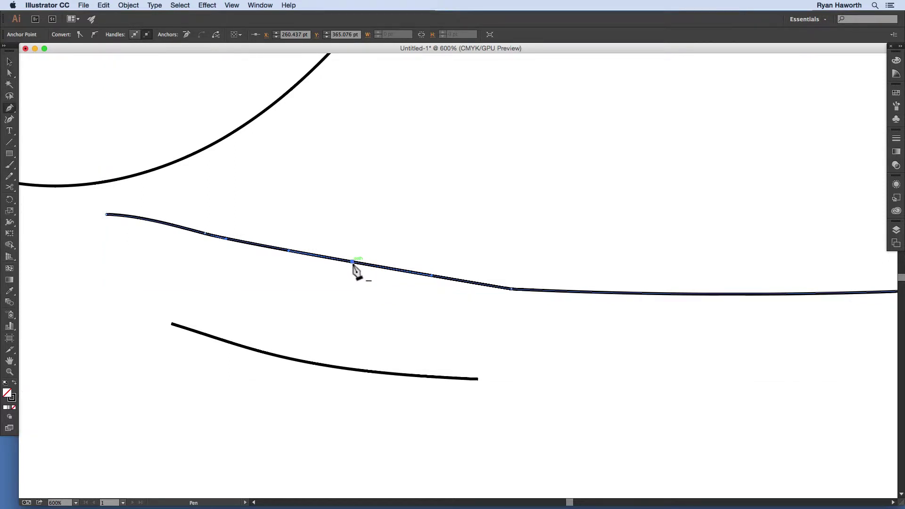
pyautogui.press('super')
pyautogui.moveTo(352, 262)
pyautogui.mouseDown()
pyautogui.moveTo(347, 286)
pyautogui.moveTo(346, 276)
pyautogui.mouseUp()
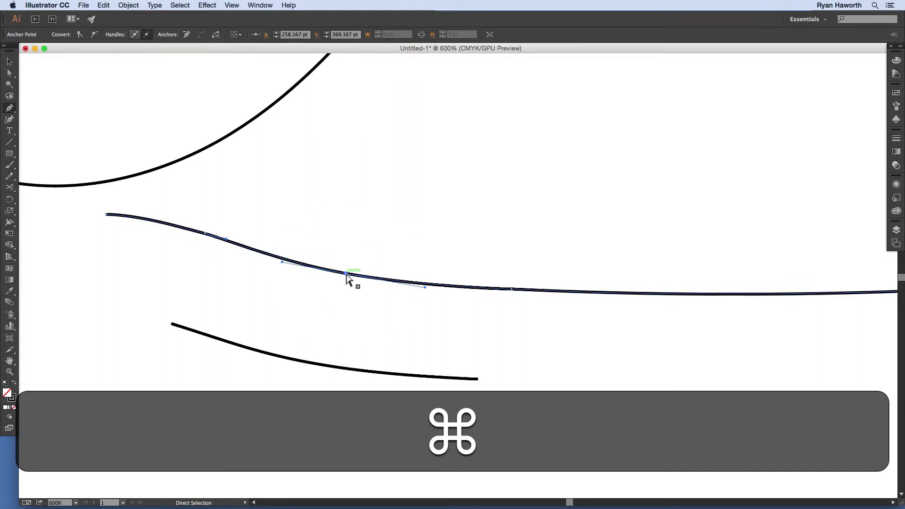
pyautogui.press('space')
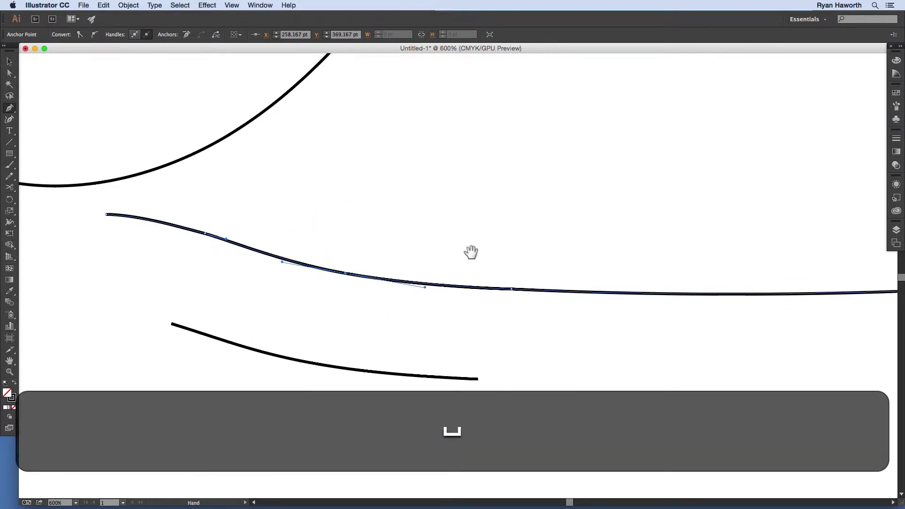
# - Draw a square about 119 pt wide across the lower curve and give it the default white fill and black stroke
pyautogui.moveTo(772, 295); pyautogui.dragTo(363, 289)
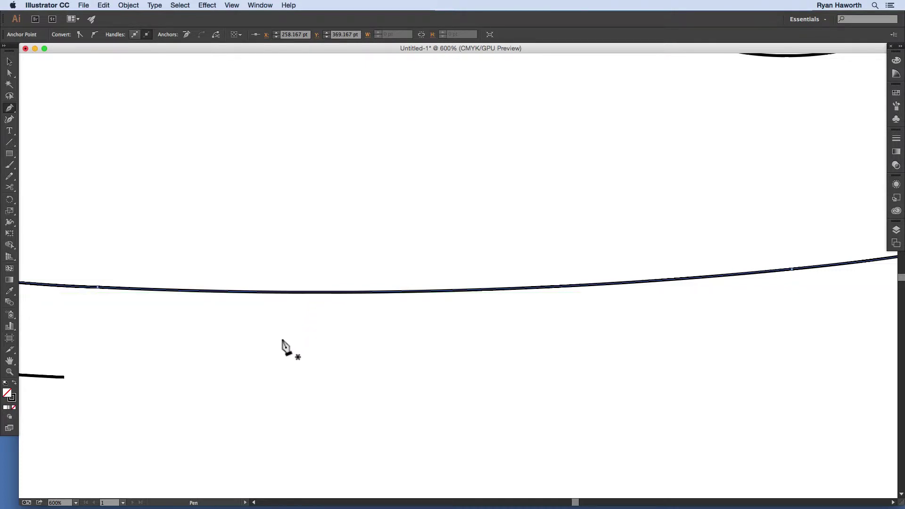
pyautogui.press('m')
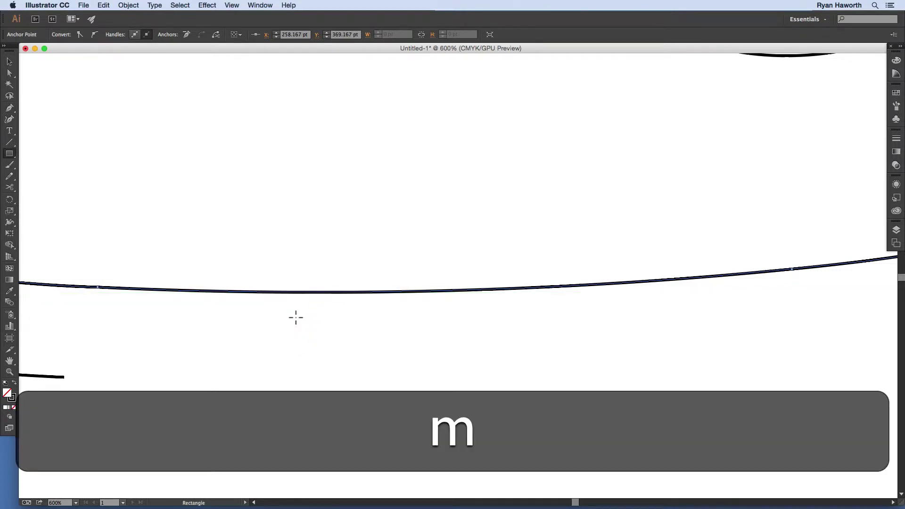
pyautogui.moveTo(291, 139); pyautogui.dragTo(530, 343)
pyautogui.press('space')
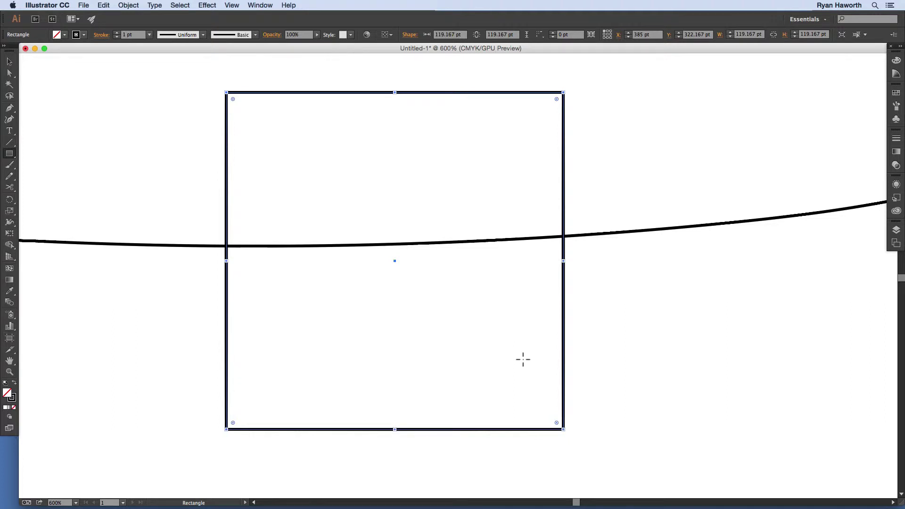
pyautogui.press('d')
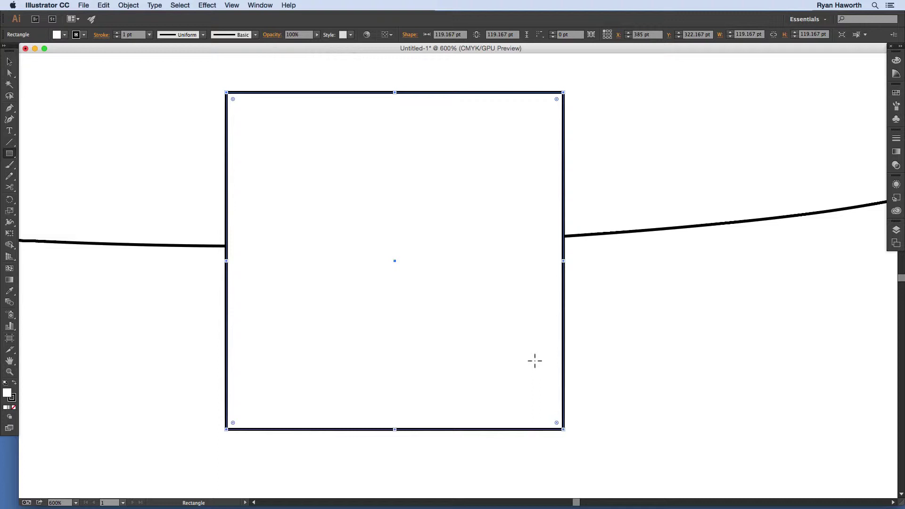
# - Check the curve hidden behind the square in outline view and return to the normal preview
pyautogui.press('super')
pyautogui.press('y')
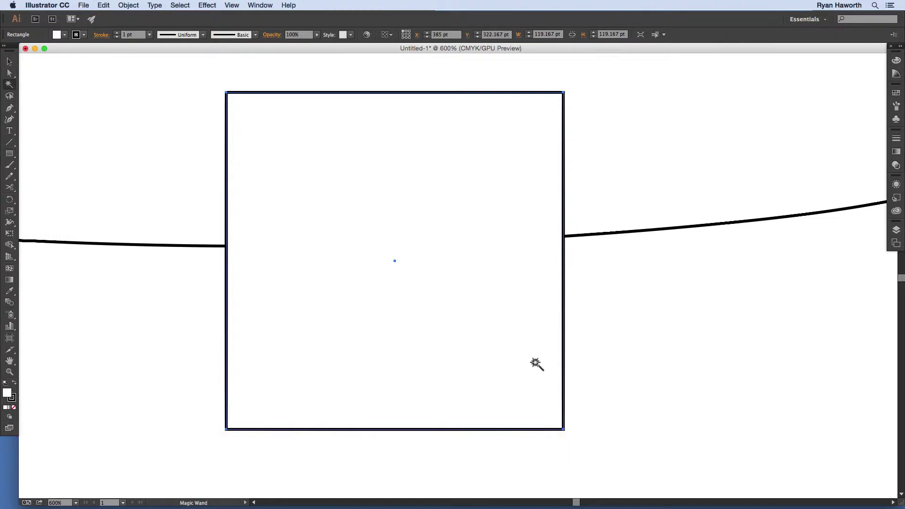
pyautogui.press('super')
pyautogui.press('super+y')
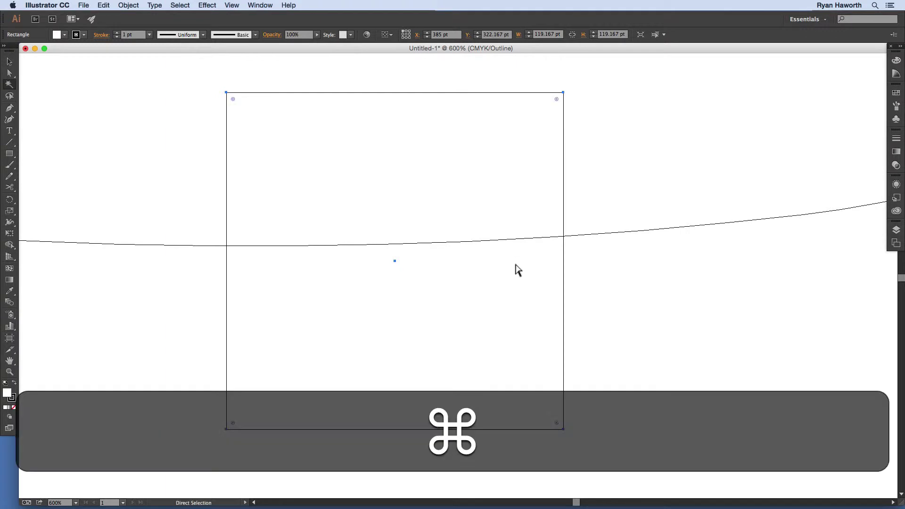
pyautogui.press('super+y')
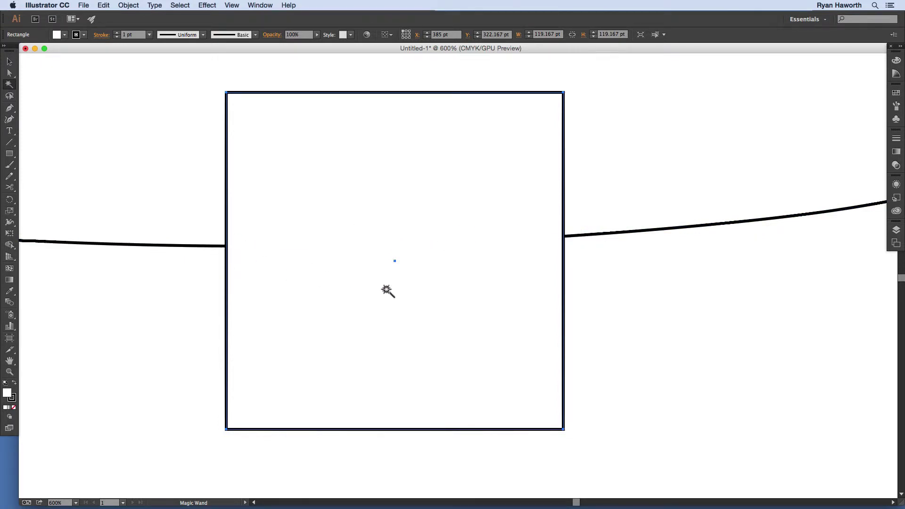
# - Try to cut the hidden curve with the Scissors tool where it meets the square's sides and delete the middle part
pyautogui.press('p')
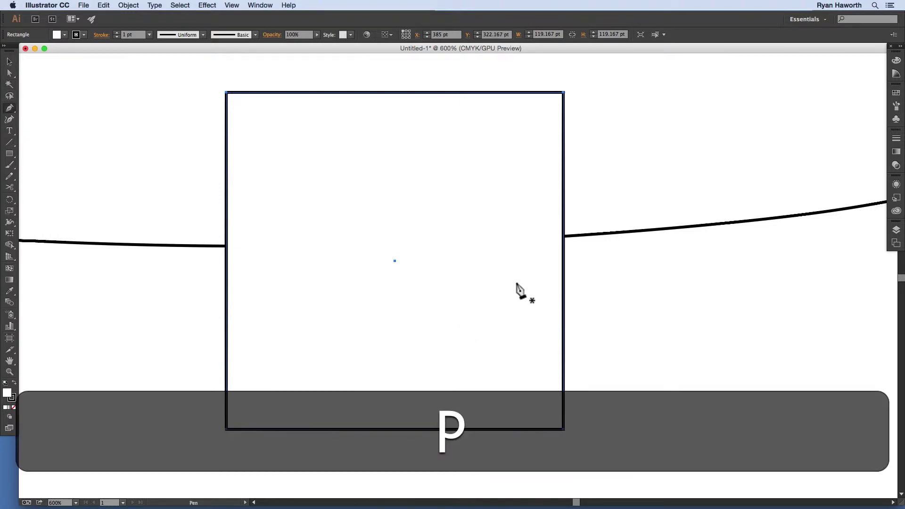
pyautogui.press('c')
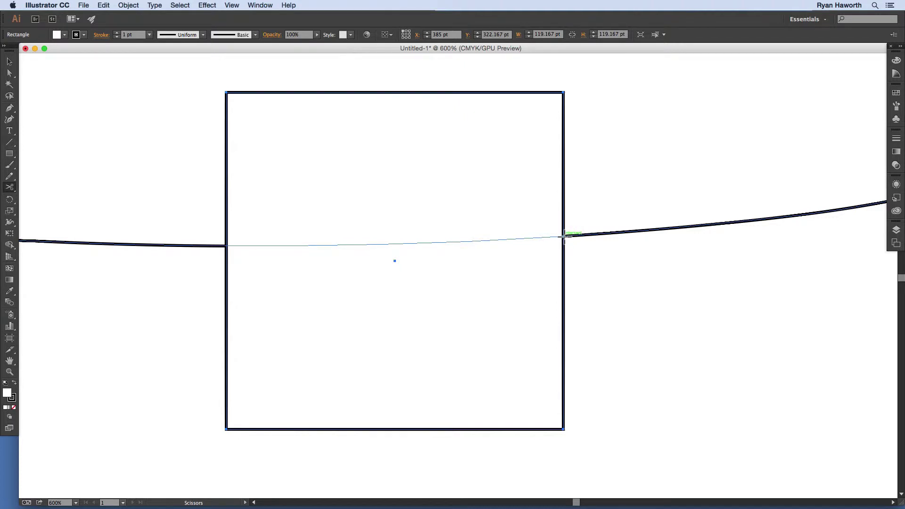
pyautogui.click(564, 236)
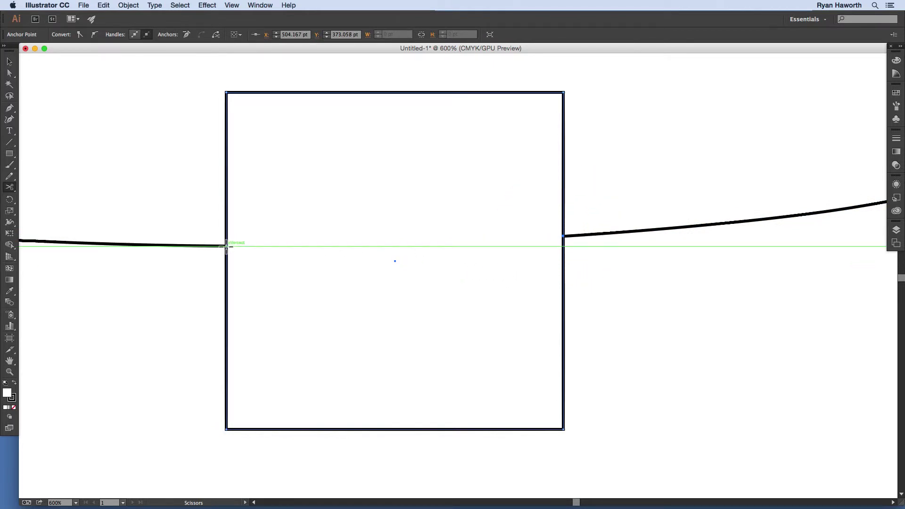
pyautogui.click(225, 245)
pyautogui.press('Delete')
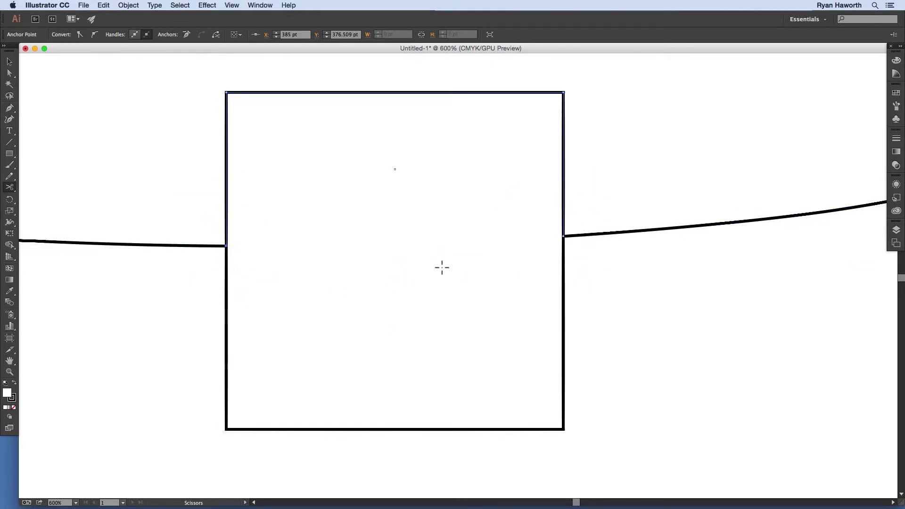
pyautogui.press('BackSpace')
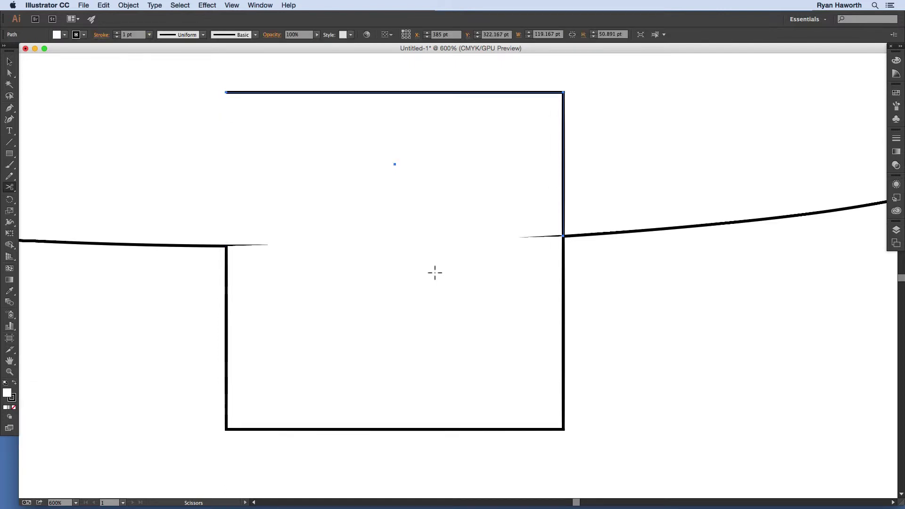
pyautogui.press('BackSpace')
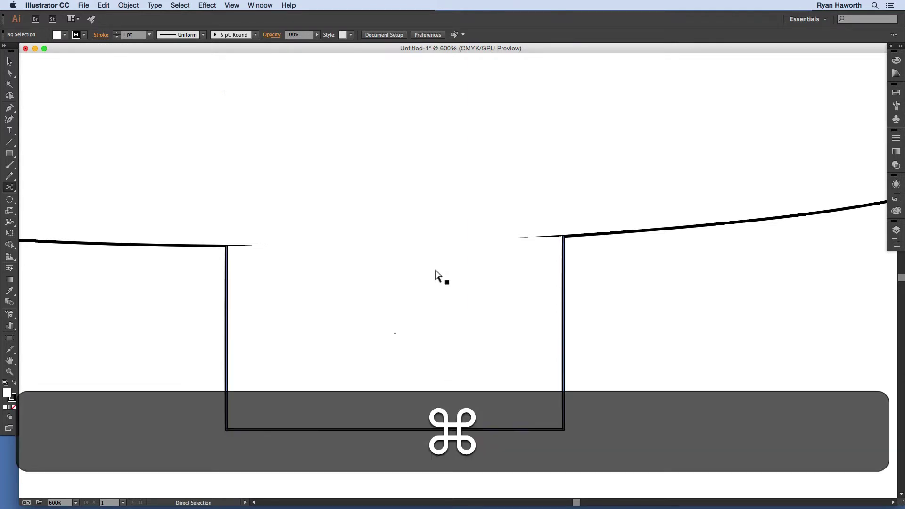
# - Undo the deletions and both scissors cuts made on the square
pyautogui.press('super+z')
pyautogui.press('super+z')
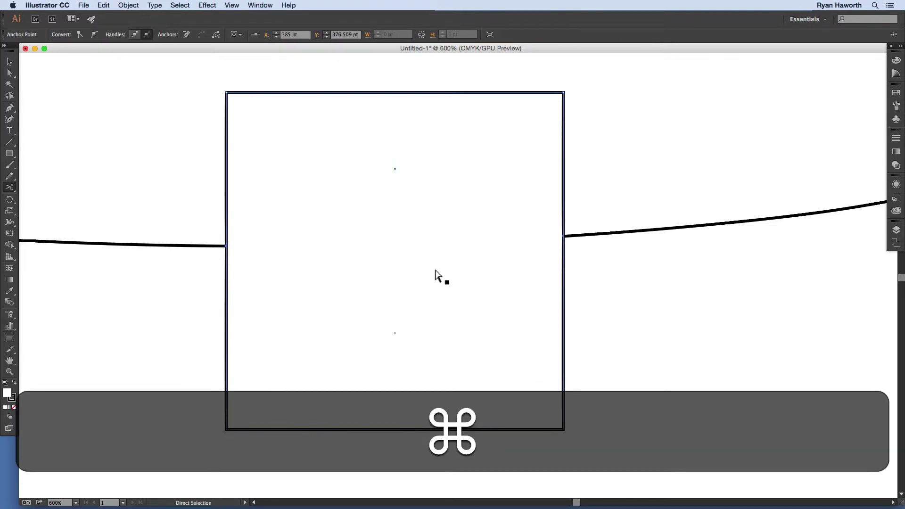
pyautogui.press('super+z')
pyautogui.press('super+z')
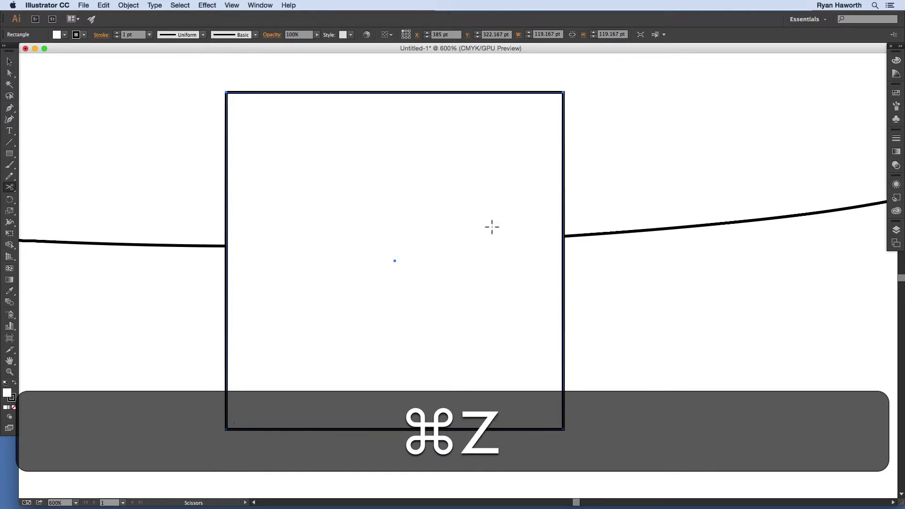
# - Isolate the lower curve for editing apart from the square
pyautogui.press('v')
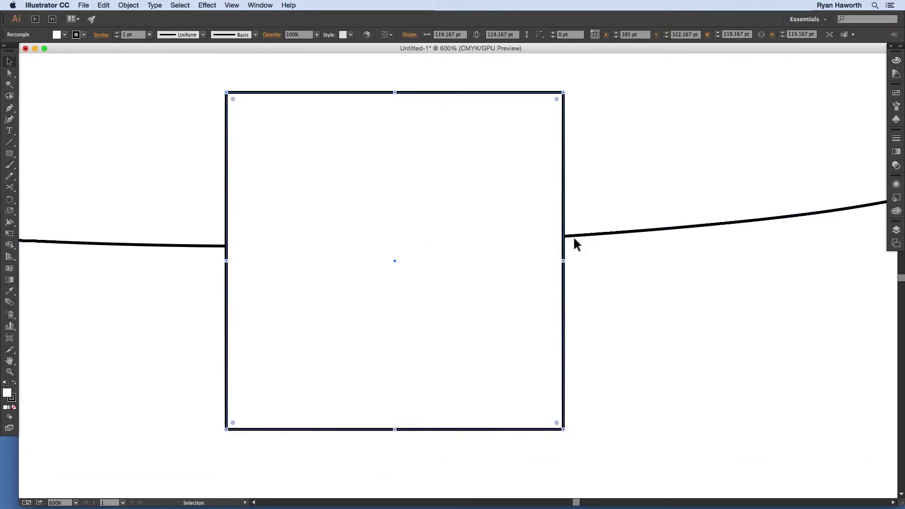
pyautogui.doubleClick(574, 237)
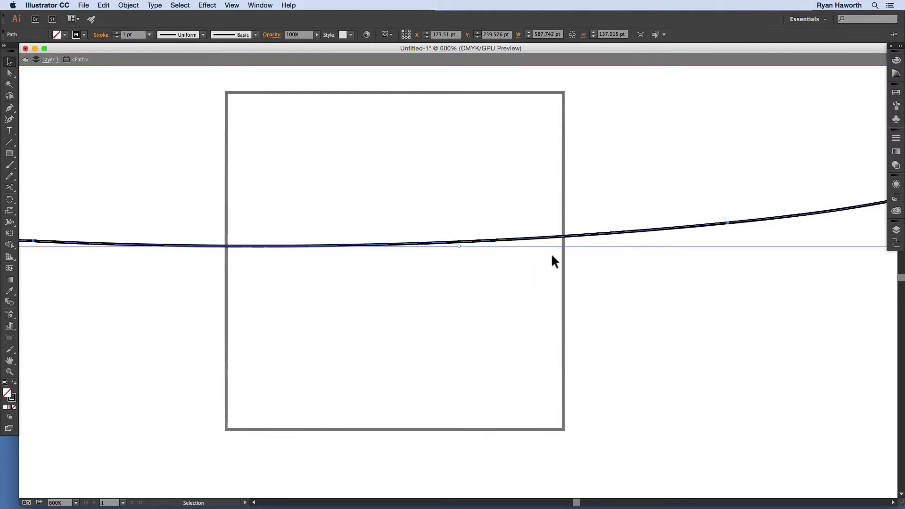
# - Cut the isolated curve with the Scissors tool at both sides of the square and delete the piece between the cuts
pyautogui.press('c')
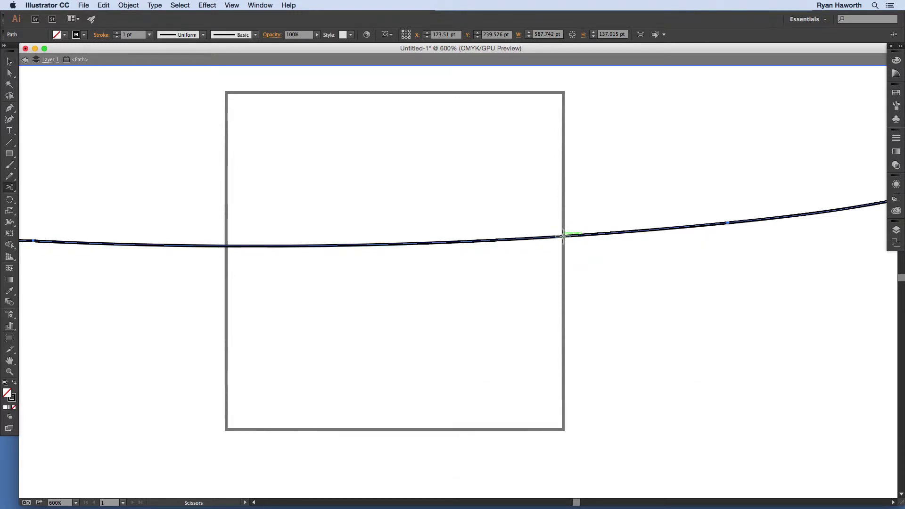
pyautogui.click(562, 235)
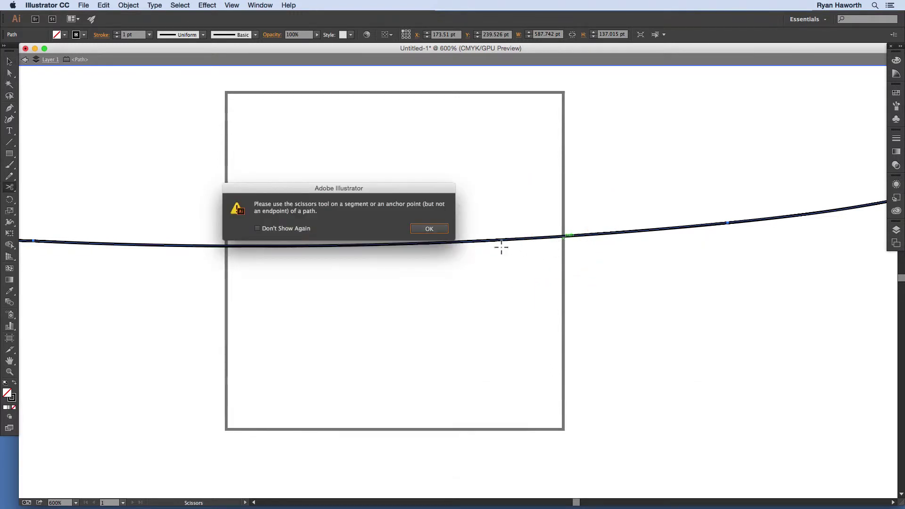
pyautogui.click(441, 226)
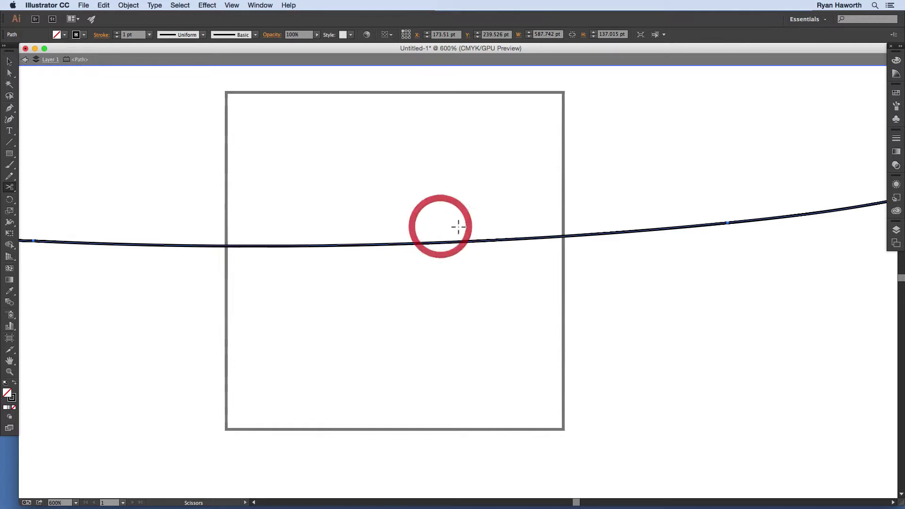
pyautogui.click(563, 235)
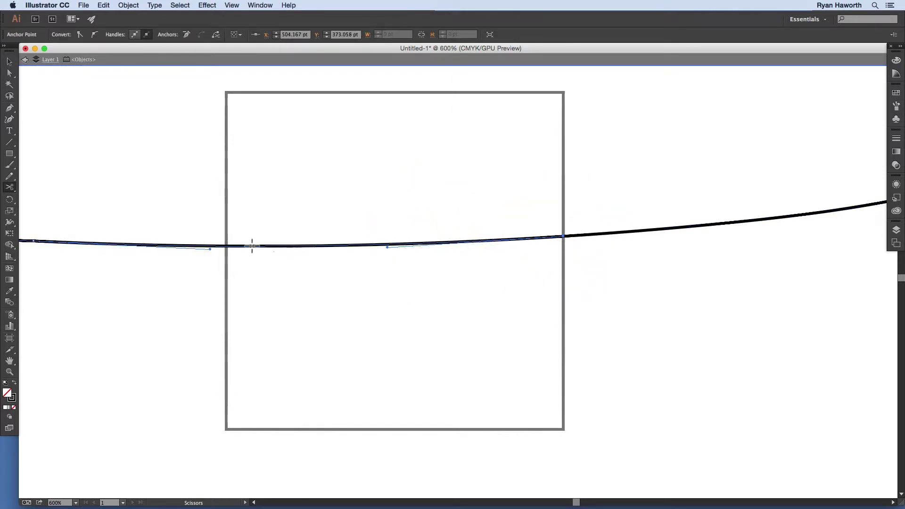
pyautogui.click(226, 246)
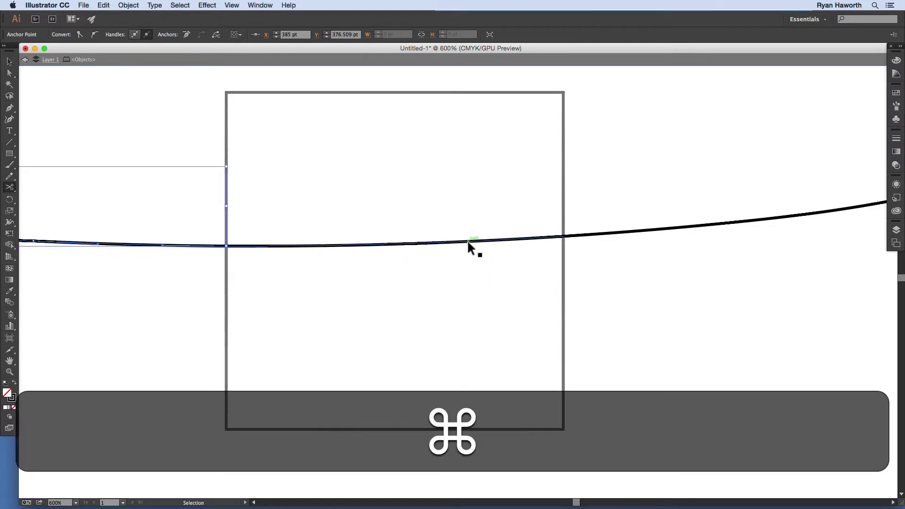
pyautogui.keyDown('super'); pyautogui.click(469, 239); pyautogui.keyUp('super')
pyautogui.press('super+BackSpace')
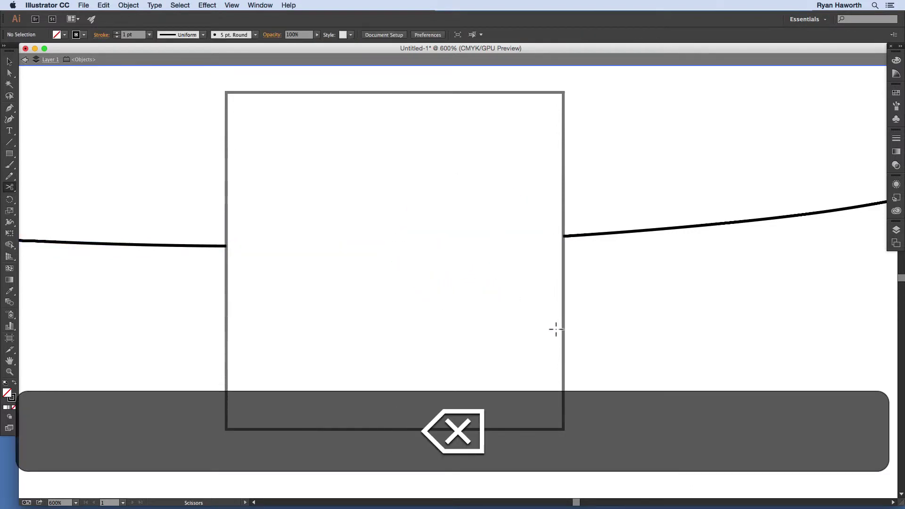
# - Undo the deleted piece and the scissors cuts on the isolated curve
pyautogui.press('super+z')
pyautogui.press('super+z')
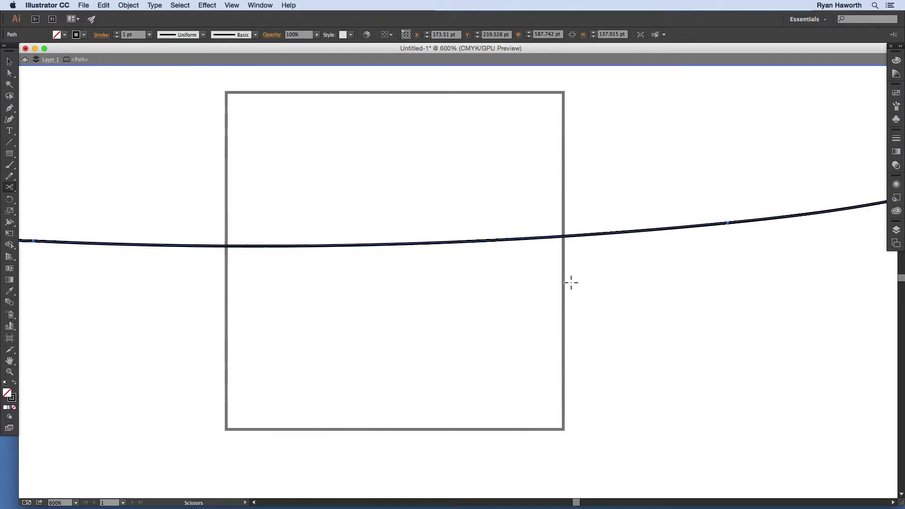
# - Add Pen tool anchor points where the curve crosses both sides of the square and one midway, and delete the middle one to open a gap
pyautogui.press('p')
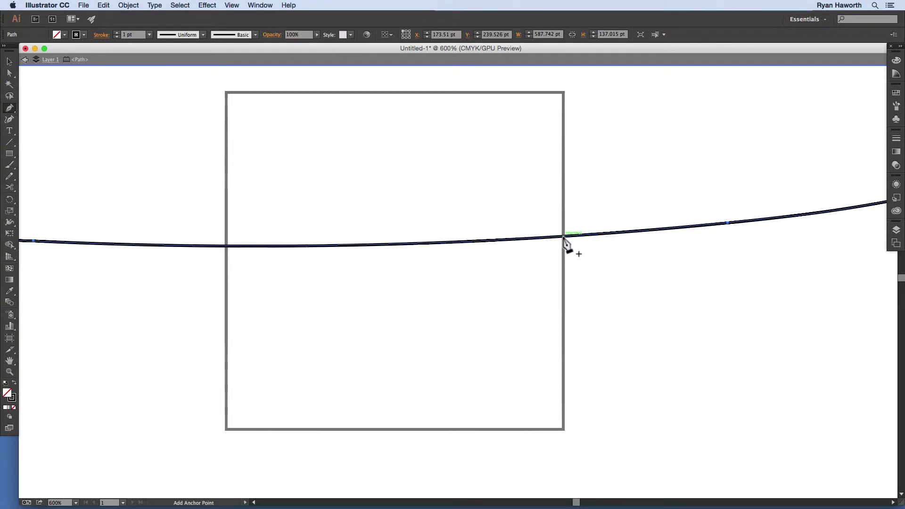
pyautogui.click(564, 237)
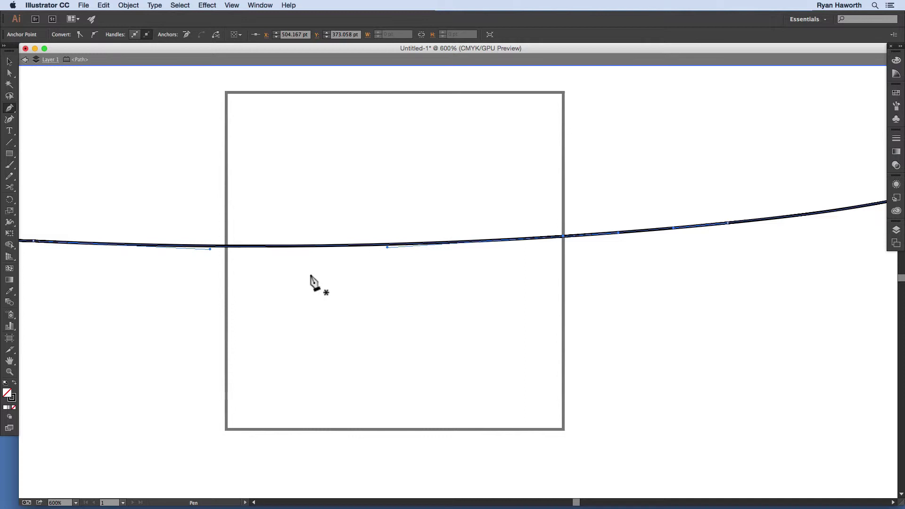
pyautogui.click(226, 245)
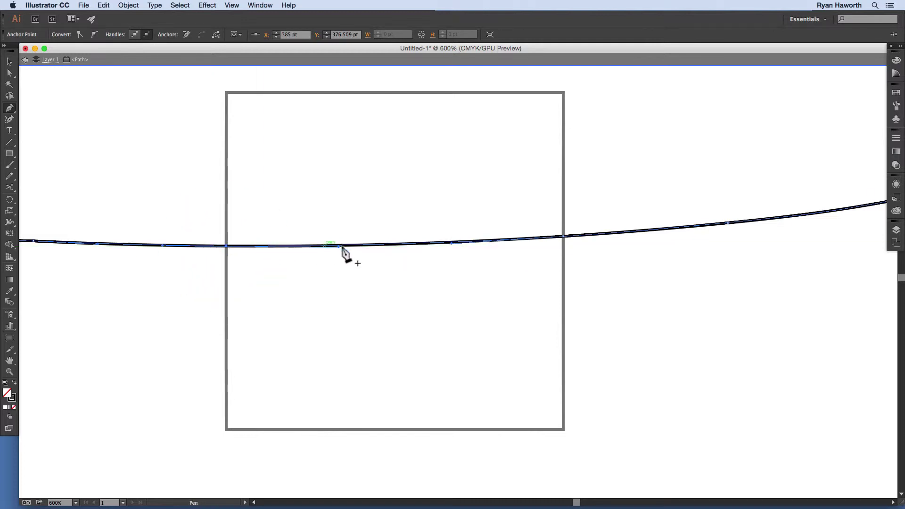
pyautogui.click(397, 244)
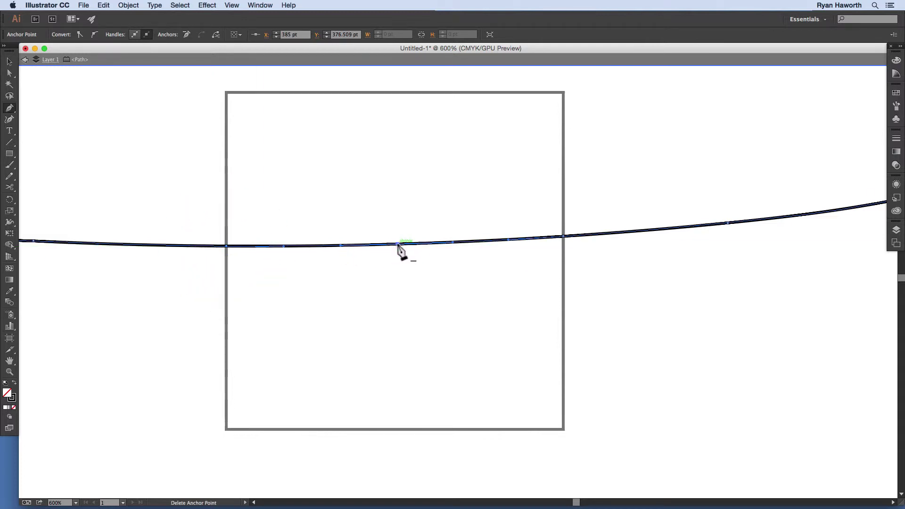
pyautogui.press('BackSpace')
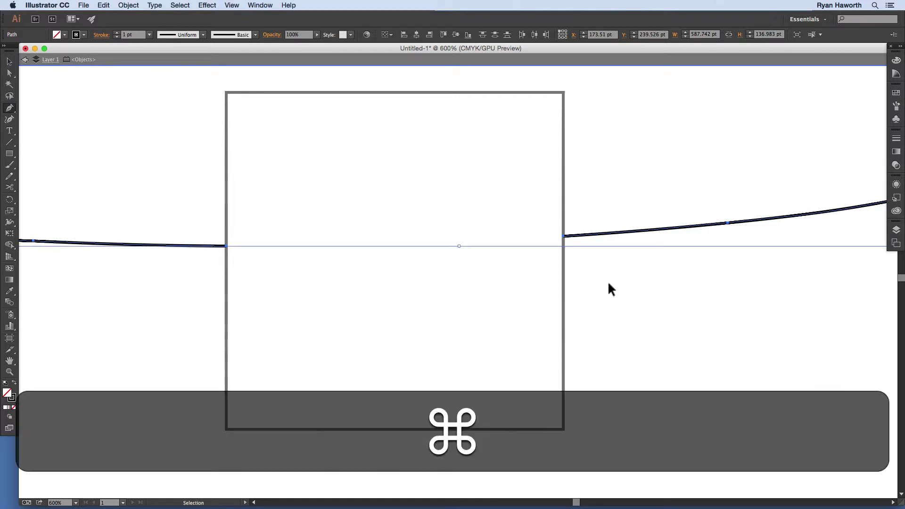
# - Fit the whole artboard in the window, deselect the curve pieces and leave their isolation
pyautogui.press('super+0')
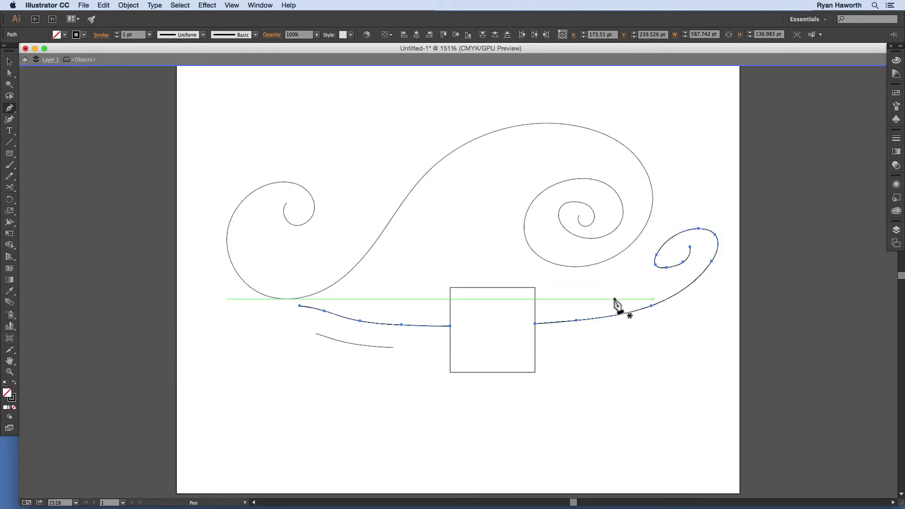
pyautogui.keyDown('super'); pyautogui.click(562, 337); pyautogui.keyUp('super')
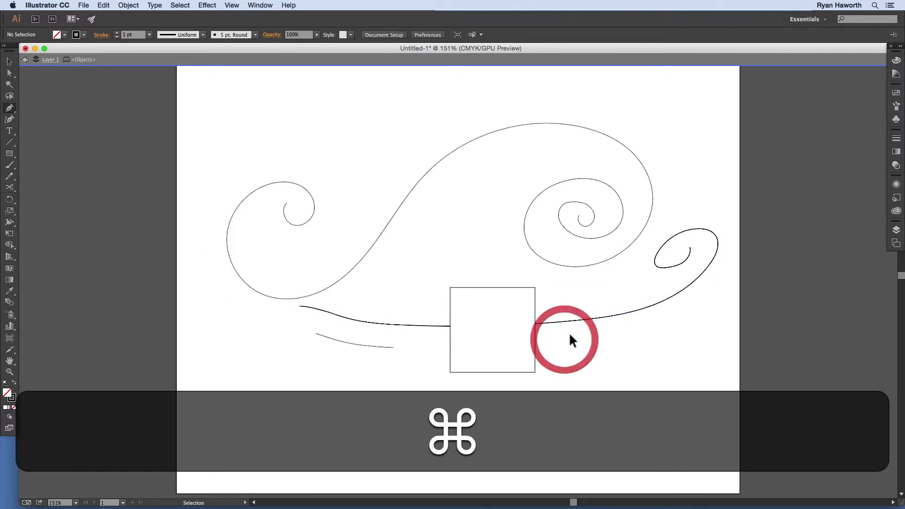
pyautogui.keyDown('super'); pyautogui.click(564, 345); pyautogui.keyUp('super')
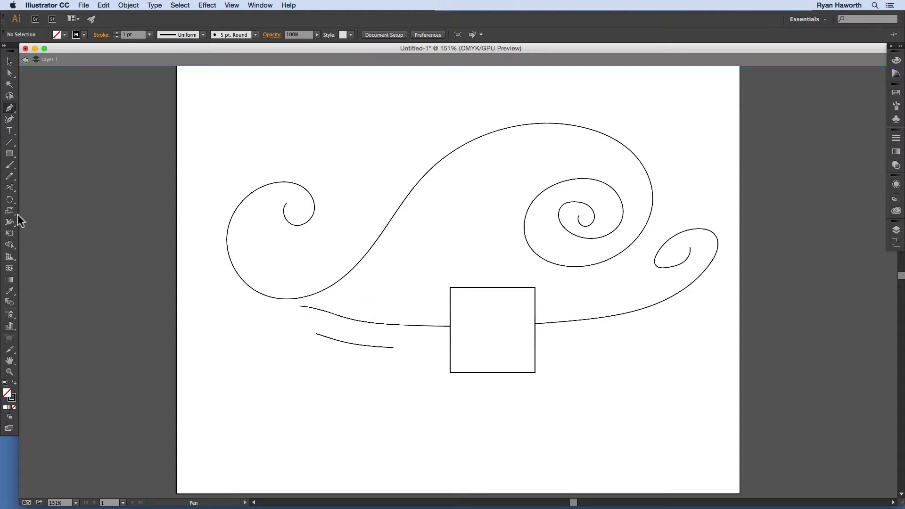
# - Pick the Knife tool, switch back to the Selection tool and exit the layer's isolation mode completely
pyautogui.click(10, 190)
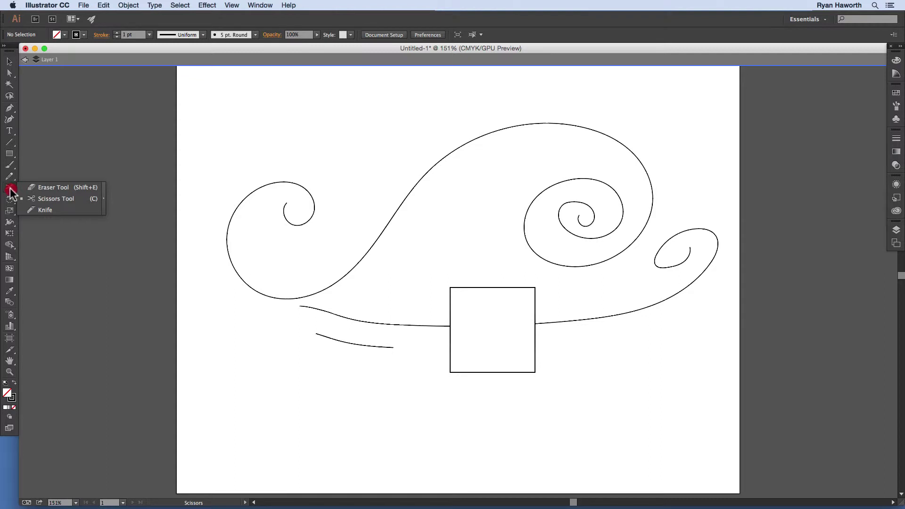
pyautogui.click(46, 209)
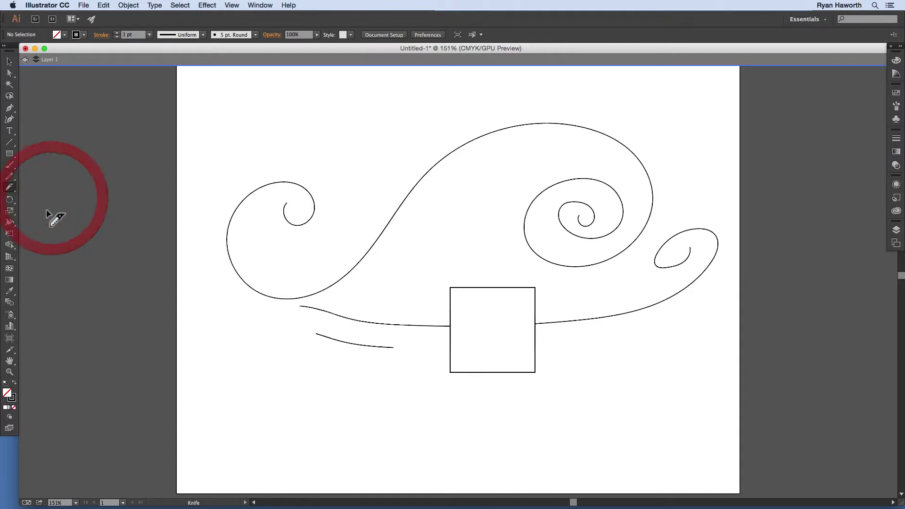
pyautogui.press('v')
pyautogui.doubleClick(364, 216)
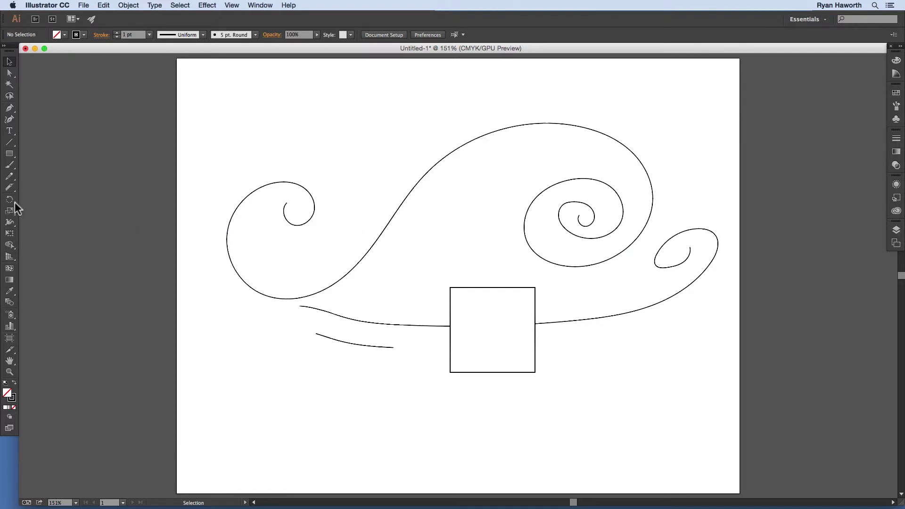
# - Slice the square in two with a wavy freehand Knife cut across its lower half
pyautogui.click(10, 189)
pyautogui.click(10, 188)
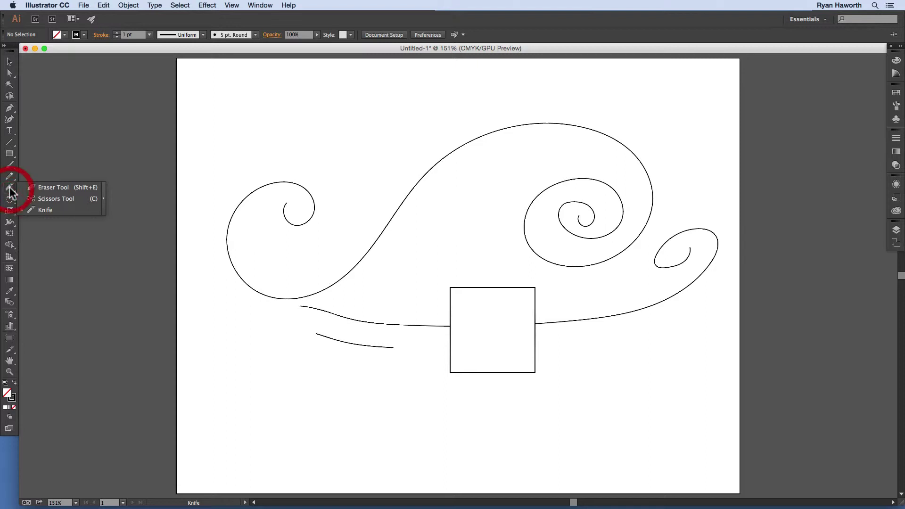
pyautogui.click(10, 188)
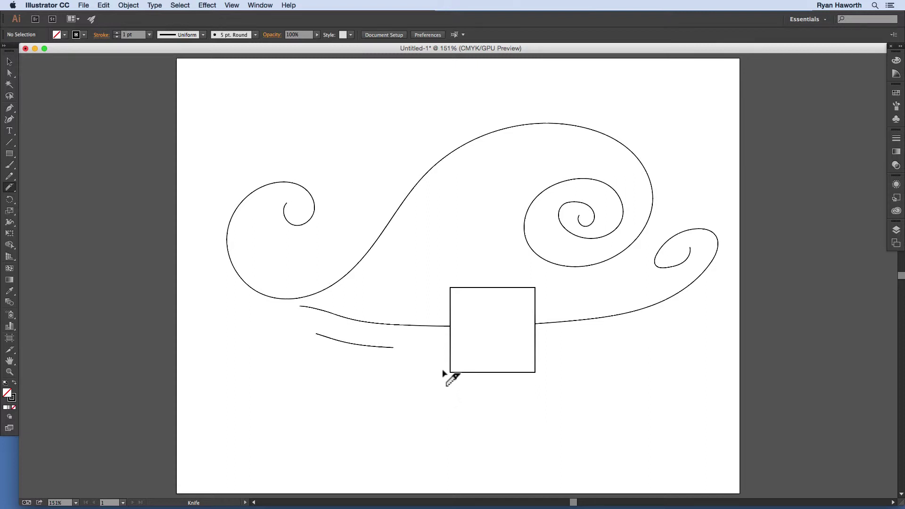
pyautogui.moveTo(443, 357)
pyautogui.mouseDown()
pyautogui.moveTo(437, 378)
pyautogui.moveTo(456, 397)
pyautogui.moveTo(535, 395)
pyautogui.moveTo(553, 375)
pyautogui.moveTo(546, 353)
pyautogui.moveTo(442, 330)
pyautogui.mouseUp()
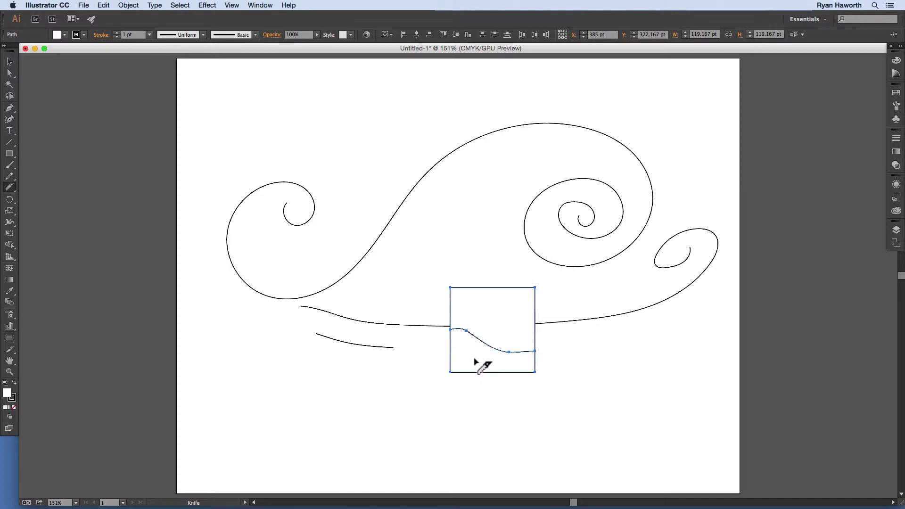
# - Deselect the sliced square, move its lower piece down and to the left, and clear the selection
pyautogui.press('super')
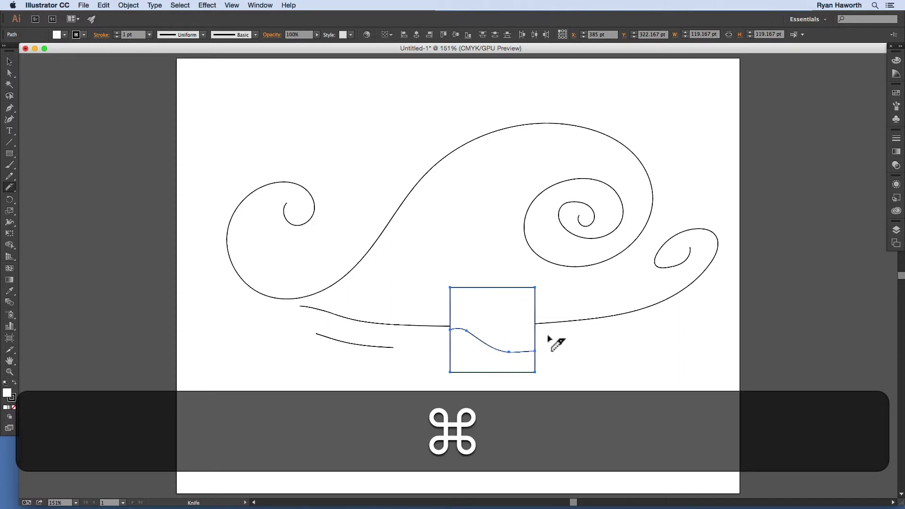
pyautogui.keyDown('super'); pyautogui.click(550, 337); pyautogui.keyUp('super')
pyautogui.moveTo(460, 363); pyautogui.dragTo(442, 408)
pyautogui.click(550, 368)
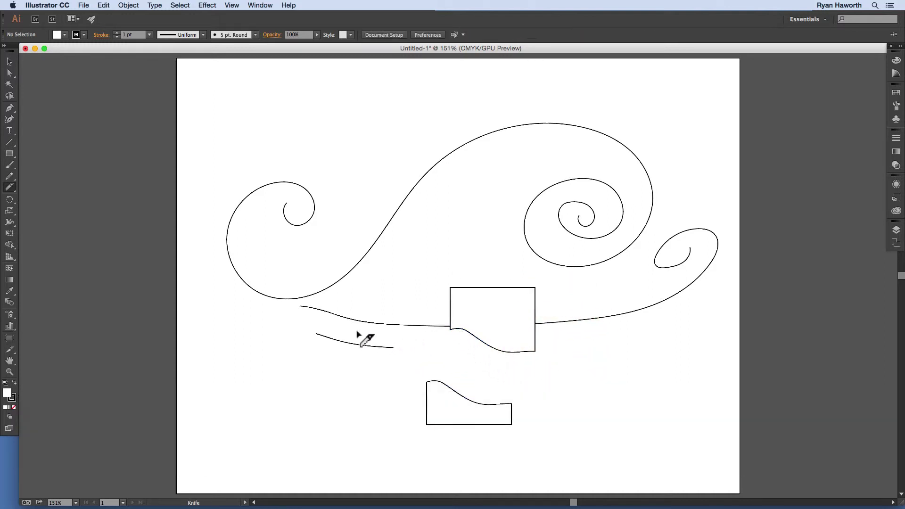
# - Try to cut the short open curve with the Knife, test-move part of it, undo the move and deselect
pyautogui.moveTo(354, 335)
pyautogui.mouseDown()
pyautogui.moveTo(363, 373)
pyautogui.moveTo(402, 357)
pyautogui.moveTo(396, 342)
pyautogui.moveTo(357, 333)
pyautogui.mouseUp()
pyautogui.keyDown('super'); pyautogui.click(376, 346); pyautogui.keyUp('super')
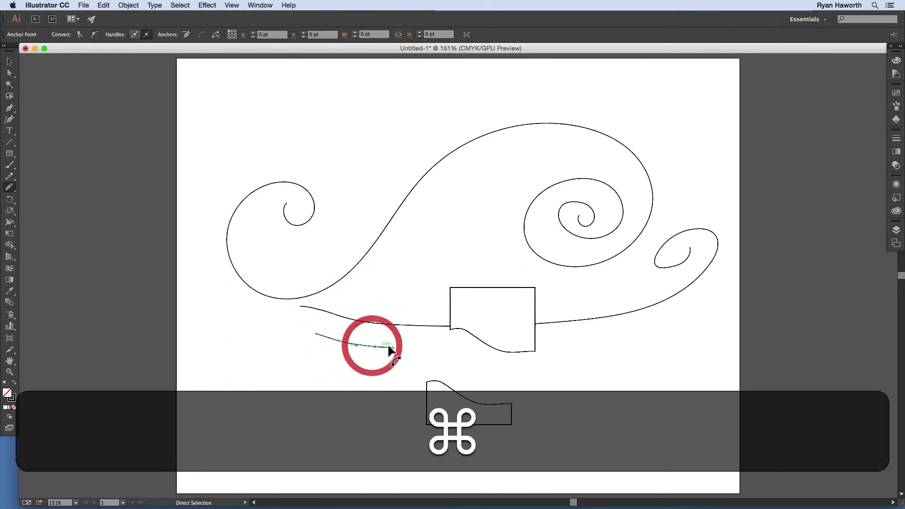
pyautogui.moveTo(368, 347); pyautogui.dragTo(372, 378)
pyautogui.press('super+z')
pyautogui.keyDown('super'); pyautogui.click(359, 380); pyautogui.keyUp('super')
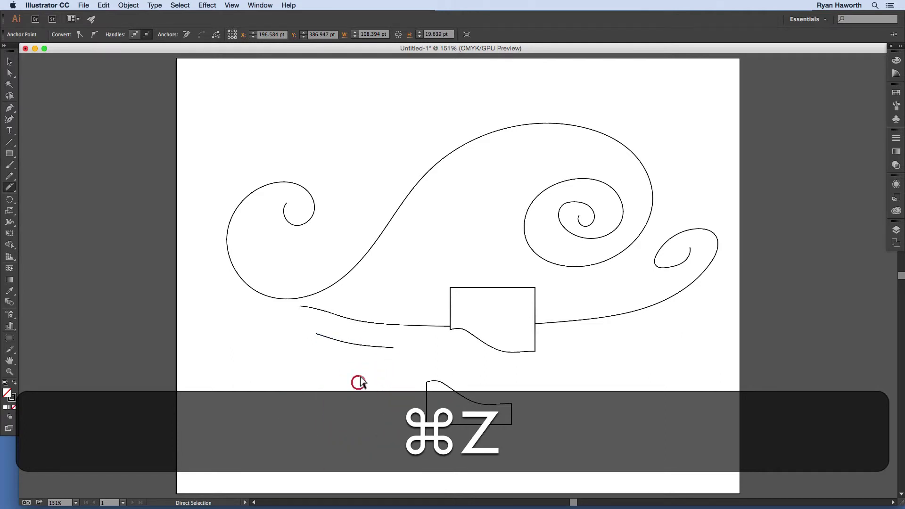
# - Draw a rectangle about 74 × 70 pt, an ellipse about 84 × 74 pt and a star about 127 × 121 pt below the large spiral
pyautogui.press('p')
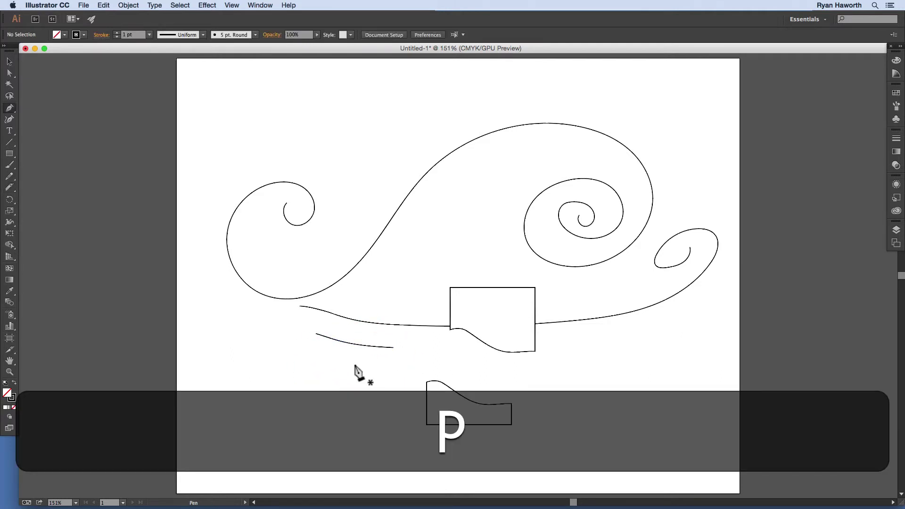
pyautogui.press('m')
pyautogui.moveTo(316, 367); pyautogui.dragTo(362, 413)
pyautogui.press('l')
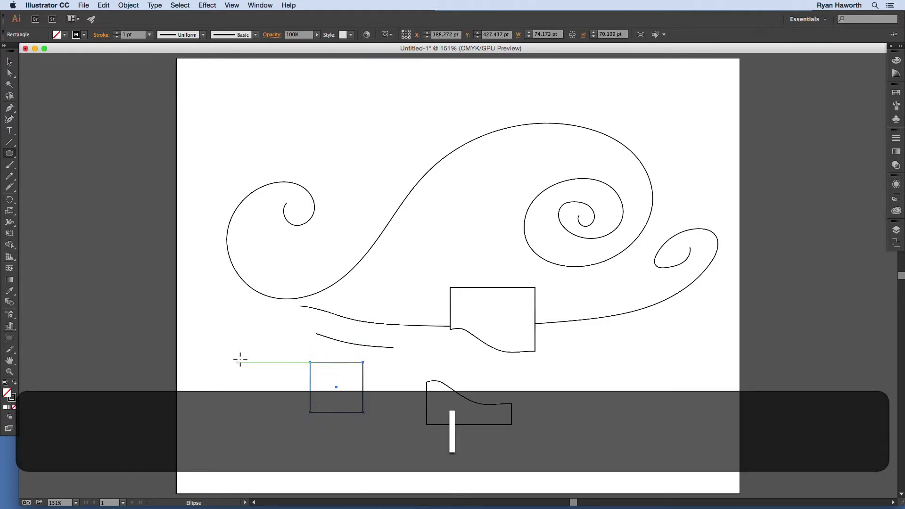
pyautogui.moveTo(240, 360); pyautogui.dragTo(300, 412)
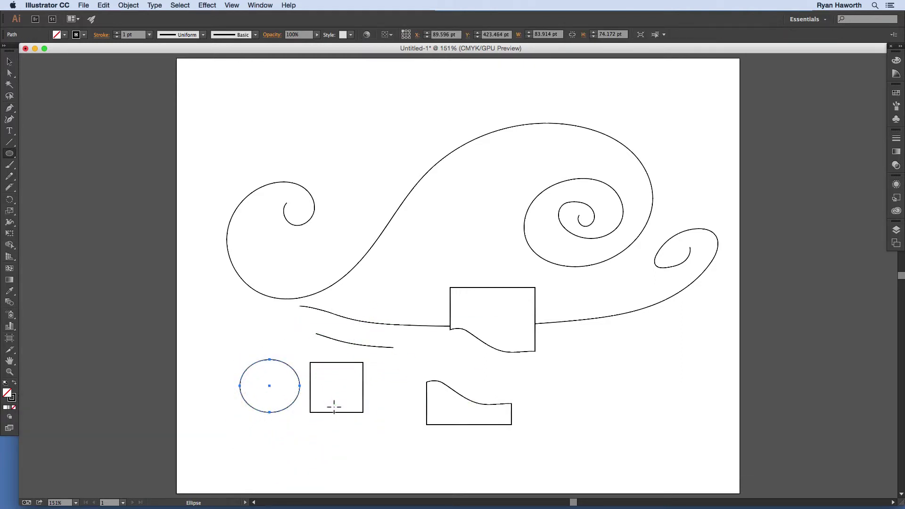
pyautogui.moveTo(10, 153); pyautogui.dragTo(47, 198)
pyautogui.moveTo(193, 325); pyautogui.dragTo(222, 359)
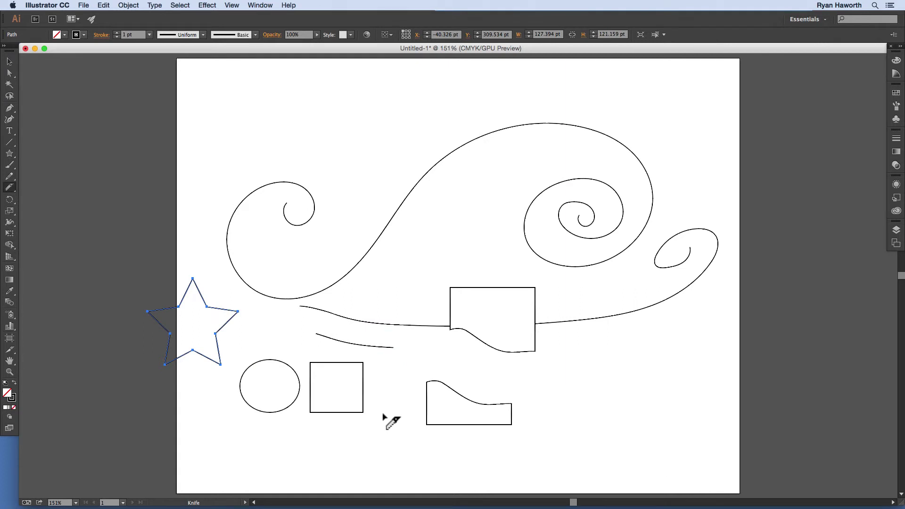
# - With nothing selected, slice through the star, ellipse, rectangle and detached square piece with sweeping freehand Knife strokes
pyautogui.keyDown('super'); pyautogui.click(384, 414); pyautogui.keyUp('super')
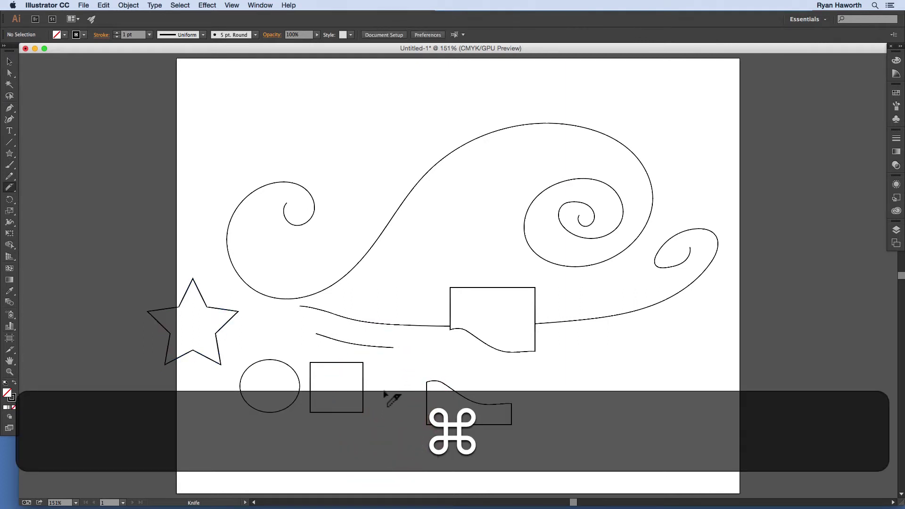
pyautogui.moveTo(144, 345)
pyautogui.mouseDown()
pyautogui.moveTo(216, 324)
pyautogui.moveTo(264, 379)
pyautogui.moveTo(346, 398)
pyautogui.moveTo(451, 368)
pyautogui.moveTo(457, 405)
pyautogui.mouseUp()
pyautogui.moveTo(375, 461)
pyautogui.mouseDown()
pyautogui.moveTo(323, 420)
pyautogui.moveTo(223, 393)
pyautogui.moveTo(192, 360)
pyautogui.moveTo(151, 363)
pyautogui.moveTo(147, 349)
pyautogui.mouseUp()
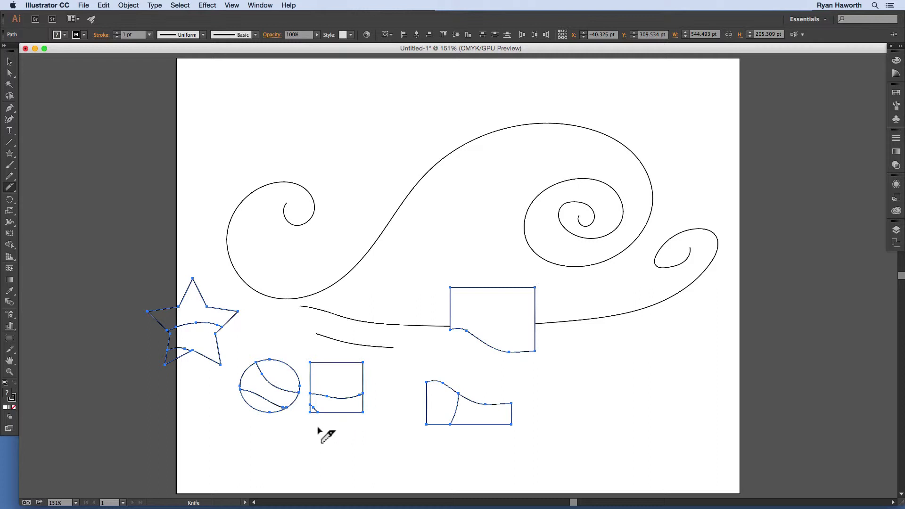
# - Deselect the cut shapes and move the left part of the detached square piece away from its right part
pyautogui.press('a')
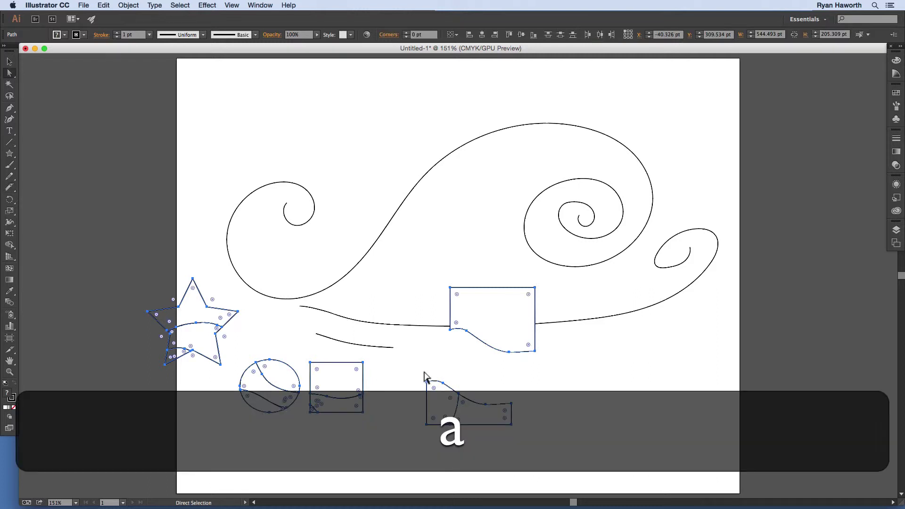
pyautogui.click(399, 419)
pyautogui.moveTo(438, 404); pyautogui.dragTo(416, 404)
pyautogui.moveTo(327, 407); pyautogui.dragTo(357, 432)
pyautogui.click(373, 414)
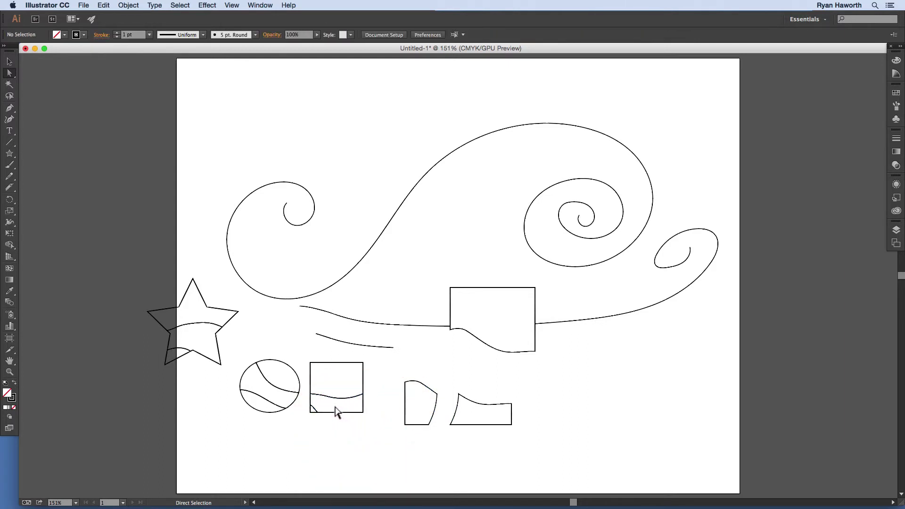
# - Pull the sliced middle sections of the small rectangle, ellipse and star away from their remaining pieces
pyautogui.press('v')
pyautogui.moveTo(338, 409); pyautogui.dragTo(356, 436)
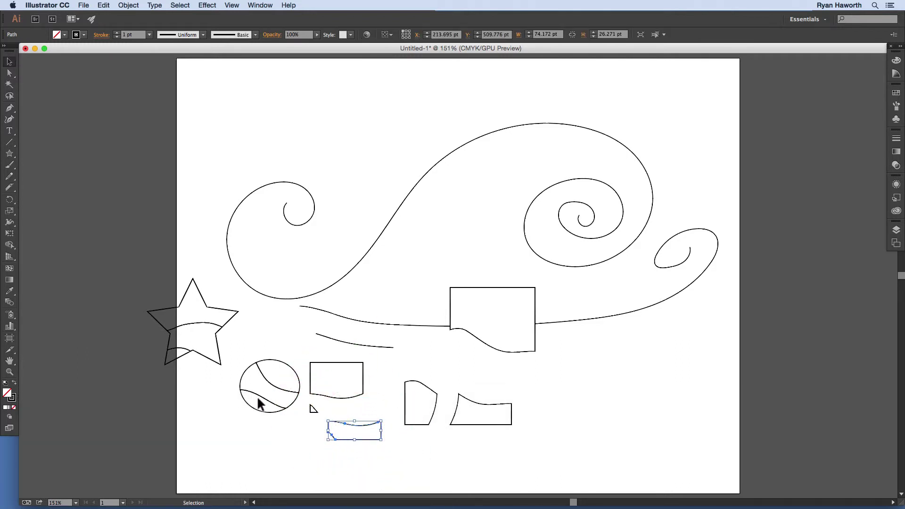
pyautogui.click(228, 420)
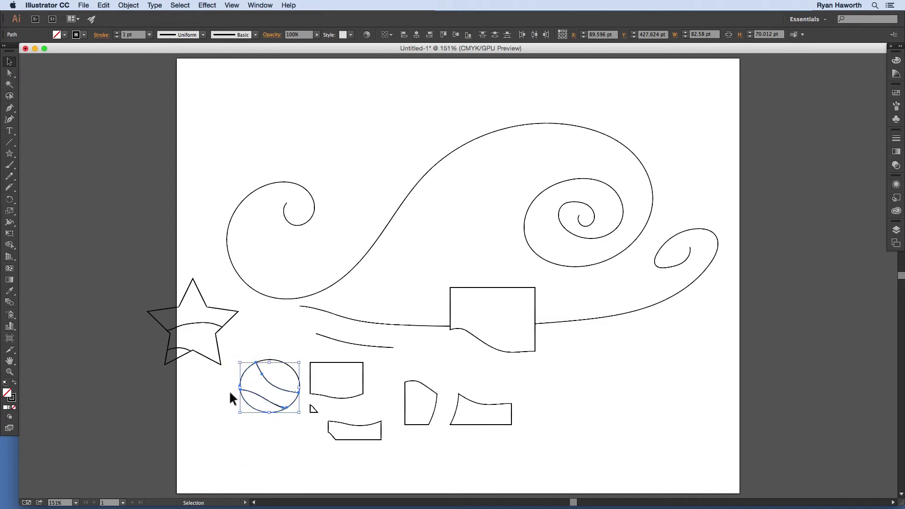
pyautogui.moveTo(238, 389); pyautogui.dragTo(213, 437)
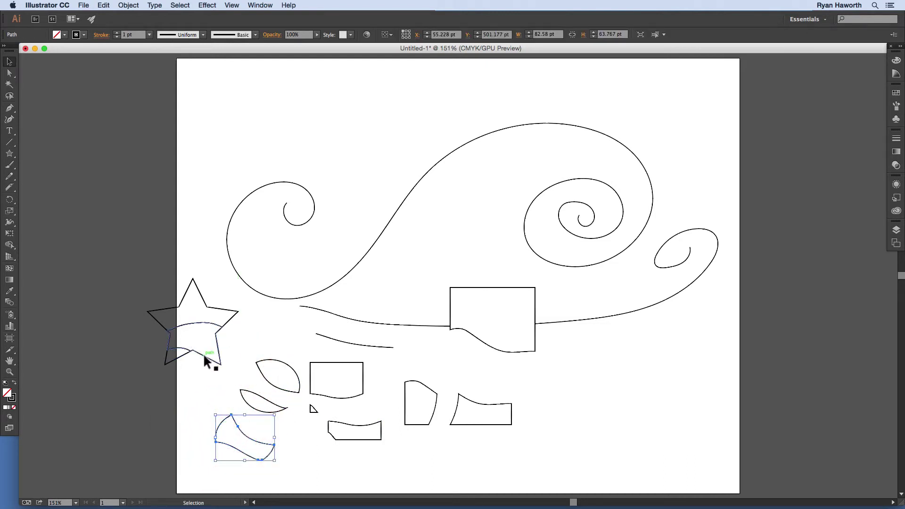
pyautogui.moveTo(203, 352); pyautogui.dragTo(183, 404)
pyautogui.click(216, 356)
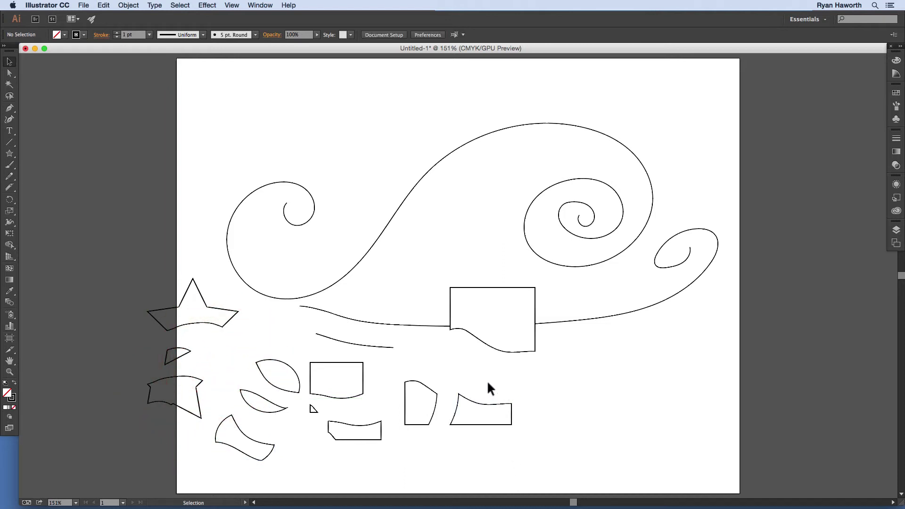
# - Select the upper star piece and cut off its right arm with a back-and-forth Knife stroke
pyautogui.click(208, 305)
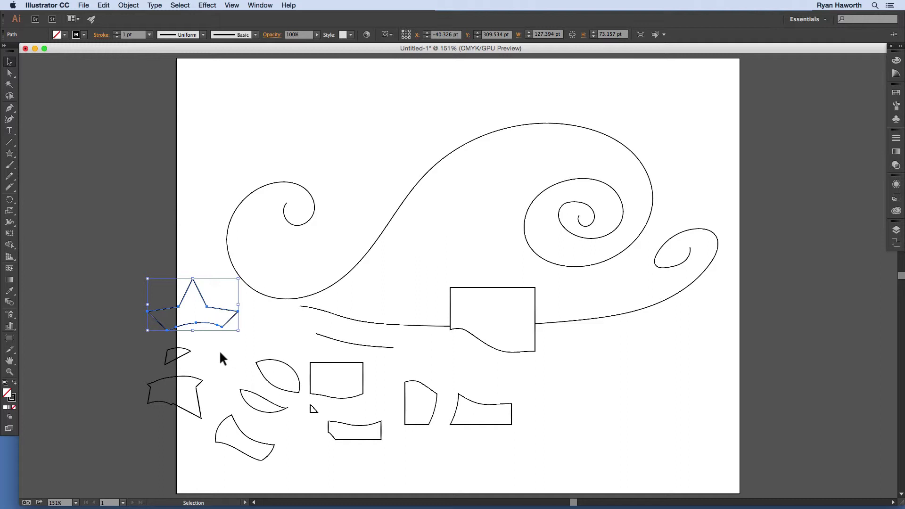
pyautogui.click(10, 187)
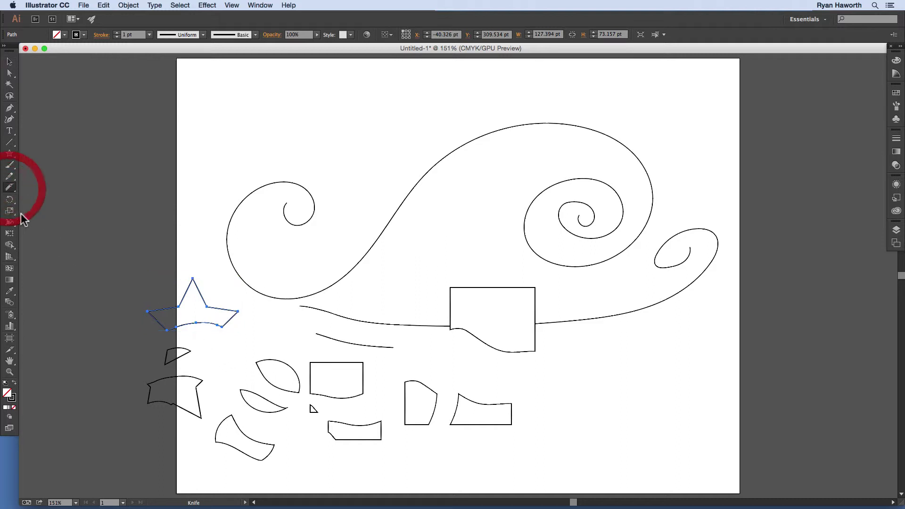
pyautogui.moveTo(215, 296)
pyautogui.mouseDown()
pyautogui.moveTo(228, 341)
pyautogui.moveTo(288, 372)
pyautogui.moveTo(300, 419)
pyautogui.moveTo(213, 459)
pyautogui.moveTo(169, 384)
pyautogui.moveTo(219, 355)
pyautogui.moveTo(212, 279)
pyautogui.mouseUp()
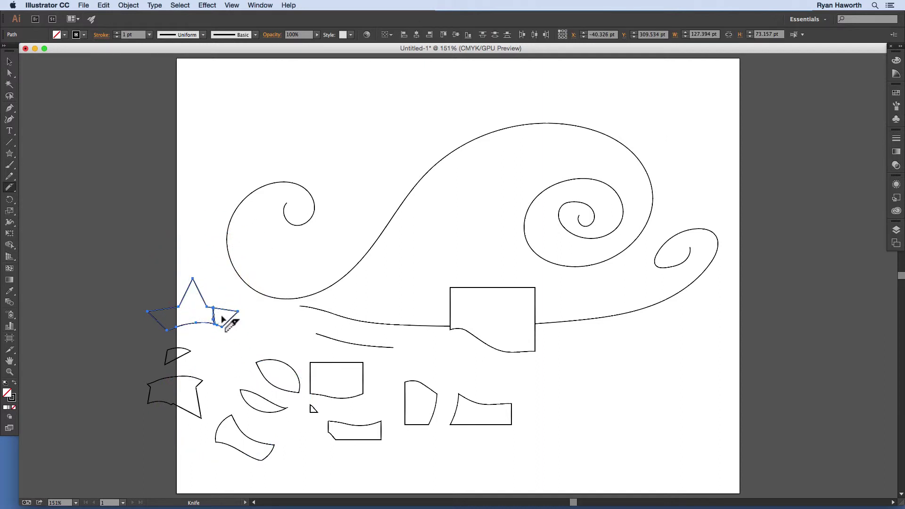
# - Move the cut-off arm and the main upper star piece apart, then clear the selection
pyautogui.press('v')
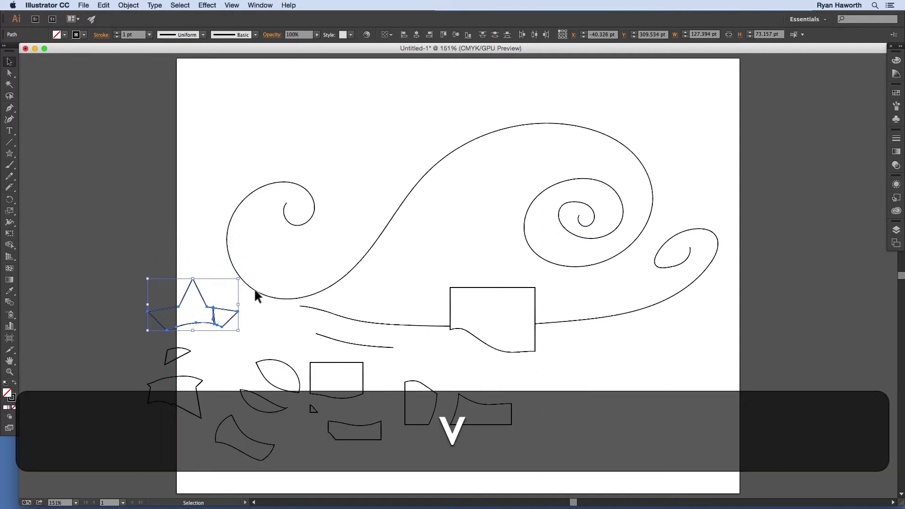
pyautogui.click(252, 311)
pyautogui.moveTo(236, 309); pyautogui.dragTo(200, 289)
pyautogui.click(214, 336)
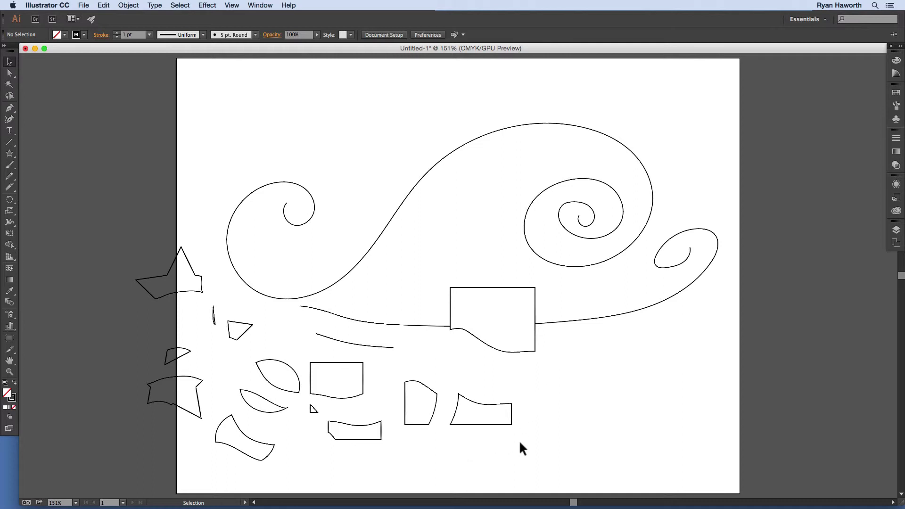
# - Delete all the cut shapes and lower curves, leaving only the large double spiral
pyautogui.moveTo(549, 463); pyautogui.dragTo(136, 313)
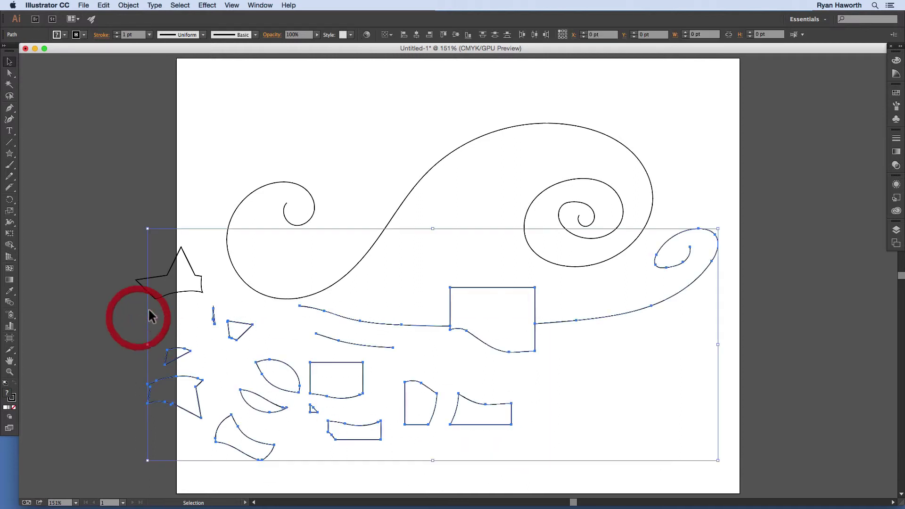
pyautogui.press('BackSpace')
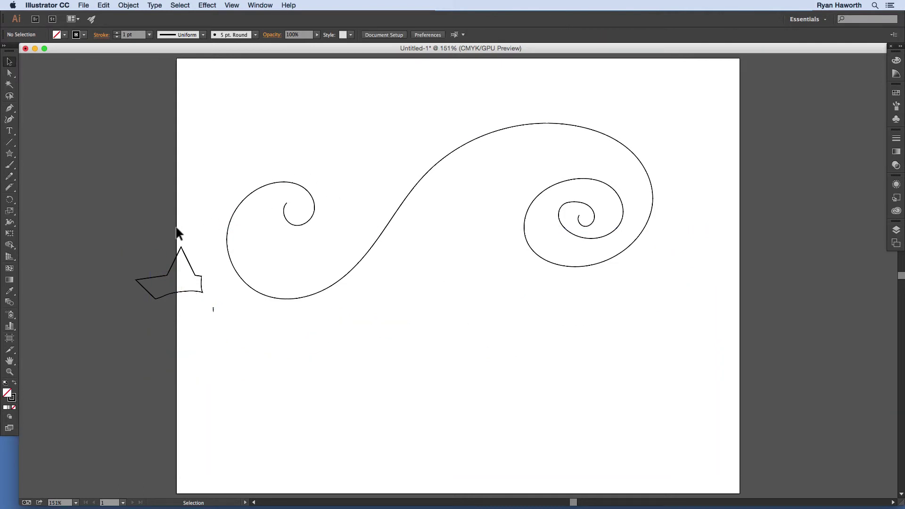
pyautogui.moveTo(236, 334); pyautogui.dragTo(221, 333)
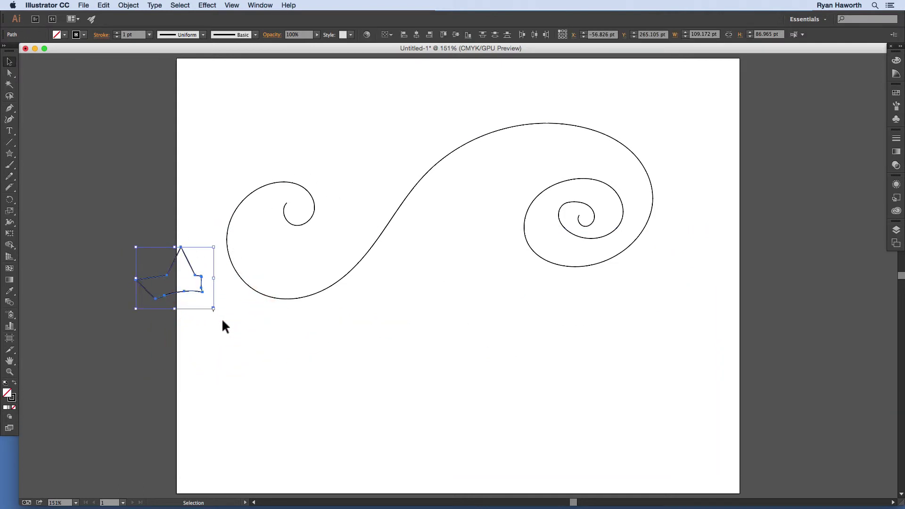
pyautogui.press('BackSpace')
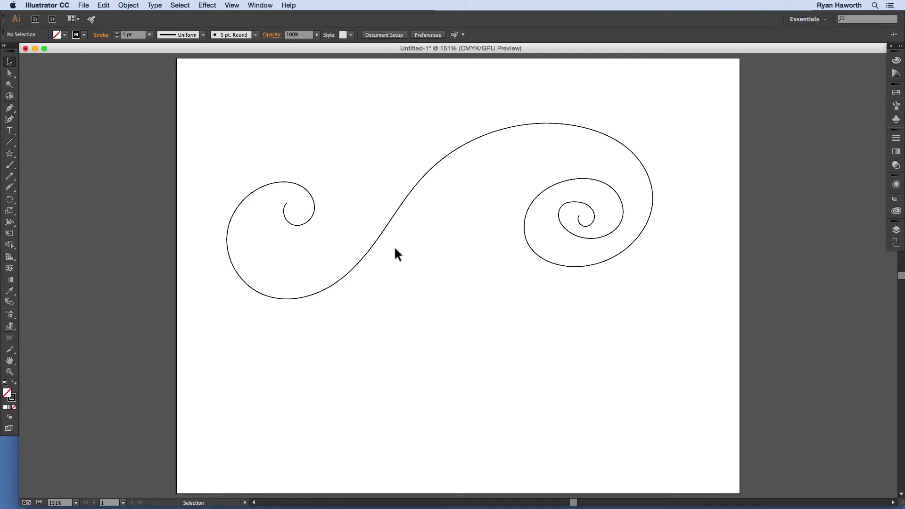
# - Draw an S-shaped Pen curve from below the left spiral up to the top of the right spiral and deselect it
pyautogui.press('p')
pyautogui.click(307, 303)
pyautogui.moveTo(411, 281); pyautogui.dragTo(454, 254)
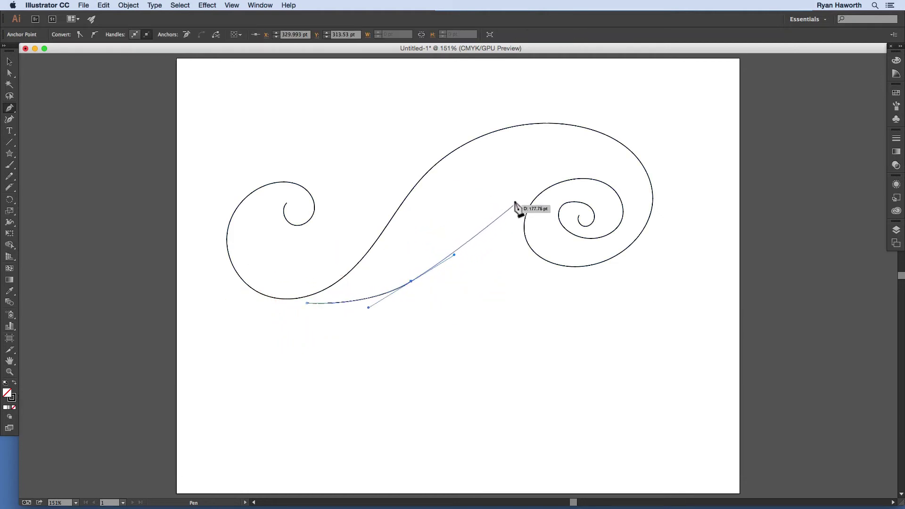
pyautogui.moveTo(551, 180); pyautogui.dragTo(594, 176)
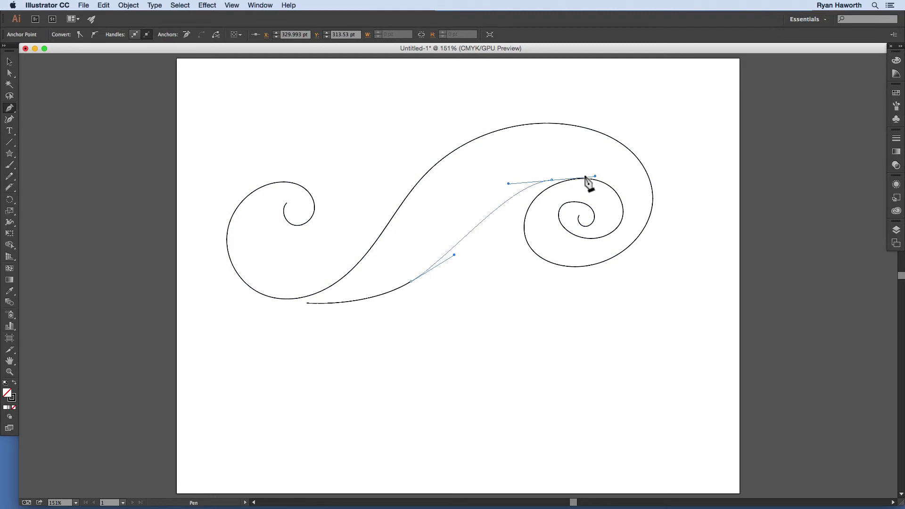
pyautogui.keyDown('super'); pyautogui.click(479, 257); pyautogui.keyUp('super')
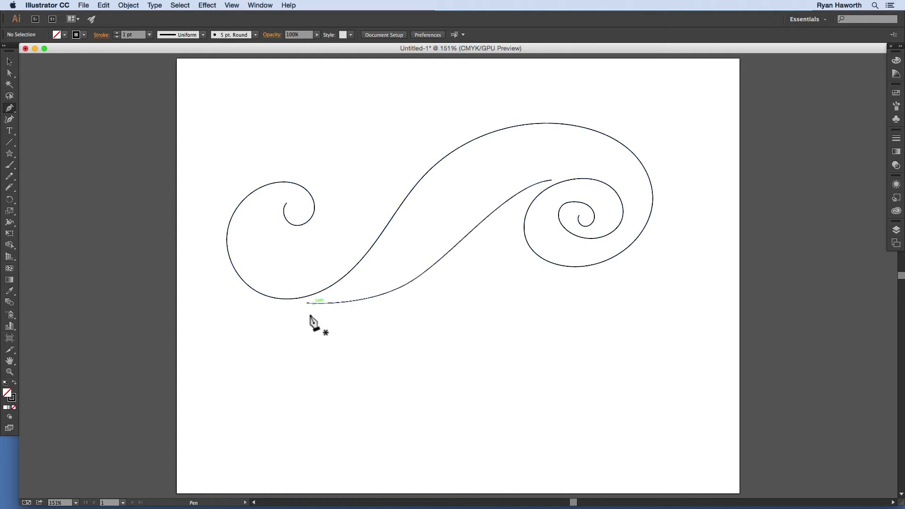
# - Move the S-curve's left endpoint onto the left spiral's lower edge and its right endpoint onto the right spiral's upper edge, then deselect
pyautogui.press('a')
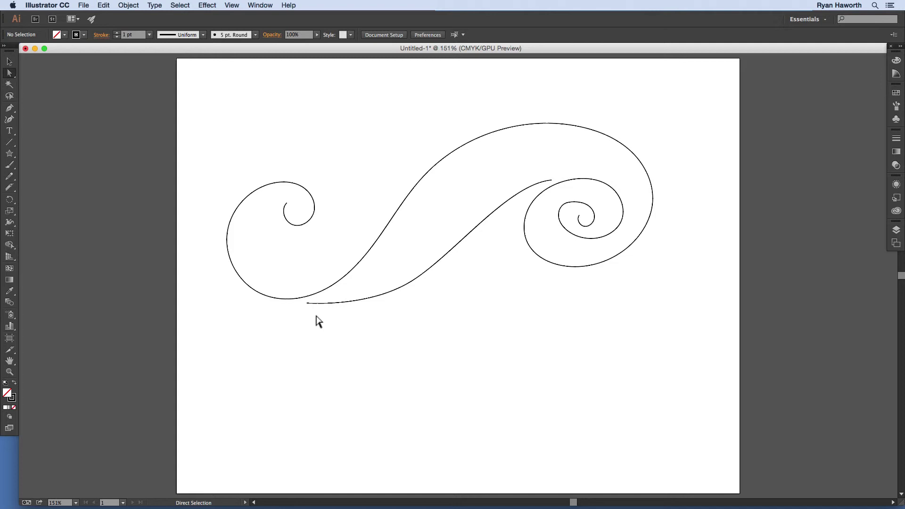
pyautogui.press('p')
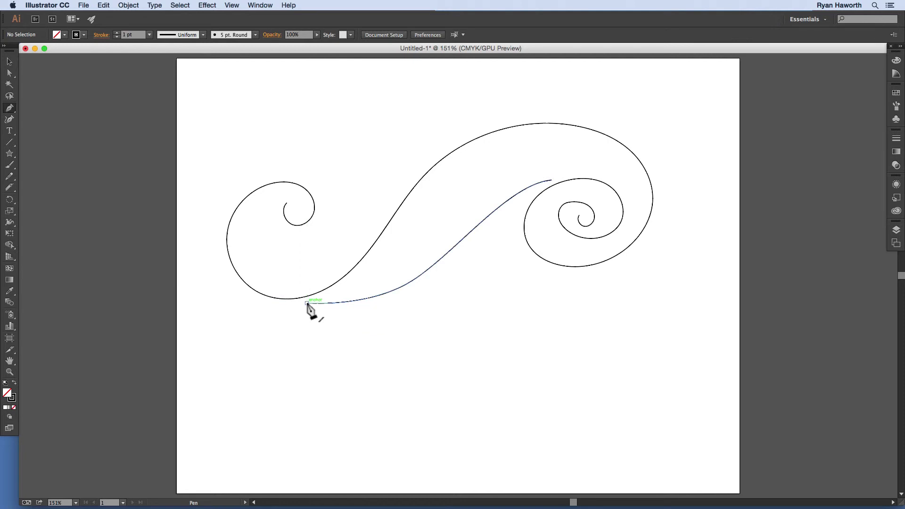
pyautogui.press('super')
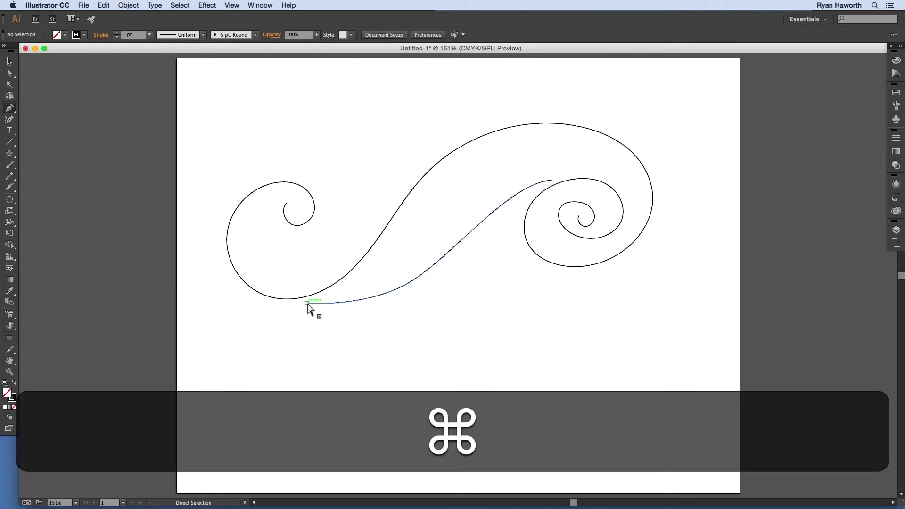
pyautogui.keyDown('super'); pyautogui.click(307, 304); pyautogui.keyUp('super')
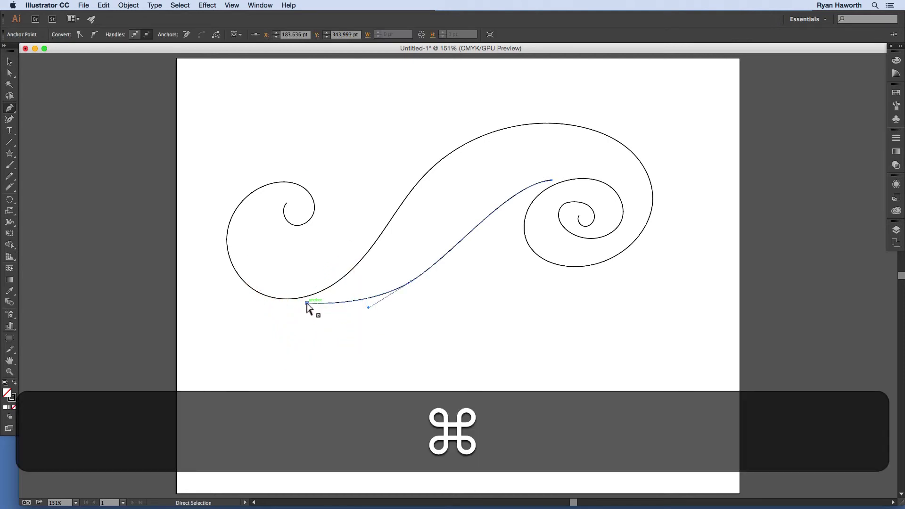
pyautogui.moveTo(307, 304); pyautogui.dragTo(296, 299)
pyautogui.keyDown('super'); pyautogui.click(551, 180); pyautogui.keyUp('super')
pyautogui.moveTo(552, 180); pyautogui.dragTo(567, 183)
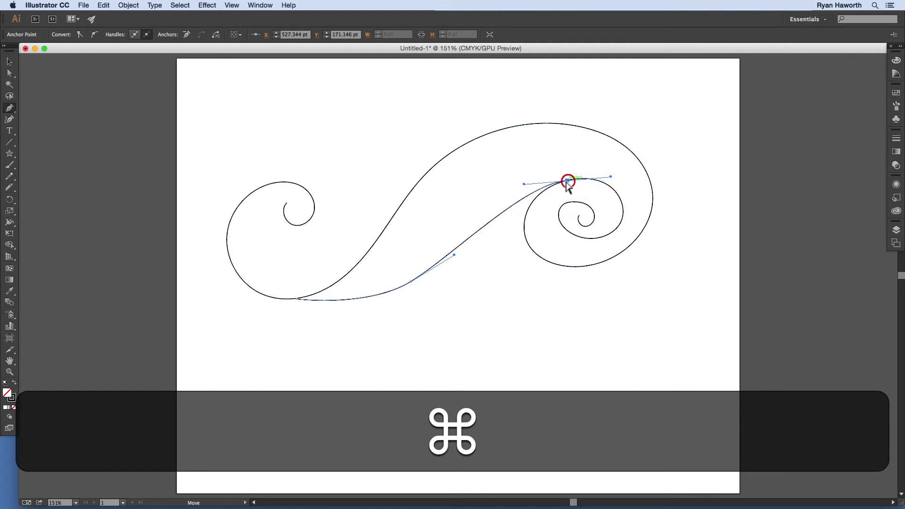
pyautogui.keyDown('super'); pyautogui.click(518, 259); pyautogui.keyUp('super')
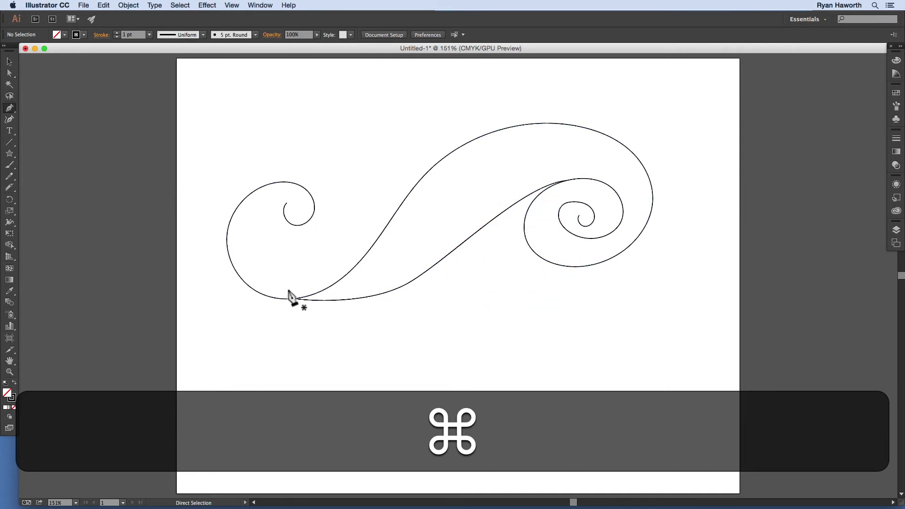
# - Cut the large spiral path with the Scissors tool directly above the S-curve's left endpoint
pyautogui.press('super+space')
pyautogui.moveTo(284, 282); pyautogui.dragTo(546, 395)
pyautogui.moveTo(462, 386); pyautogui.dragTo(521, 298)
pyautogui.press('super+space')
pyautogui.moveTo(430, 277); pyautogui.dragTo(479, 266)
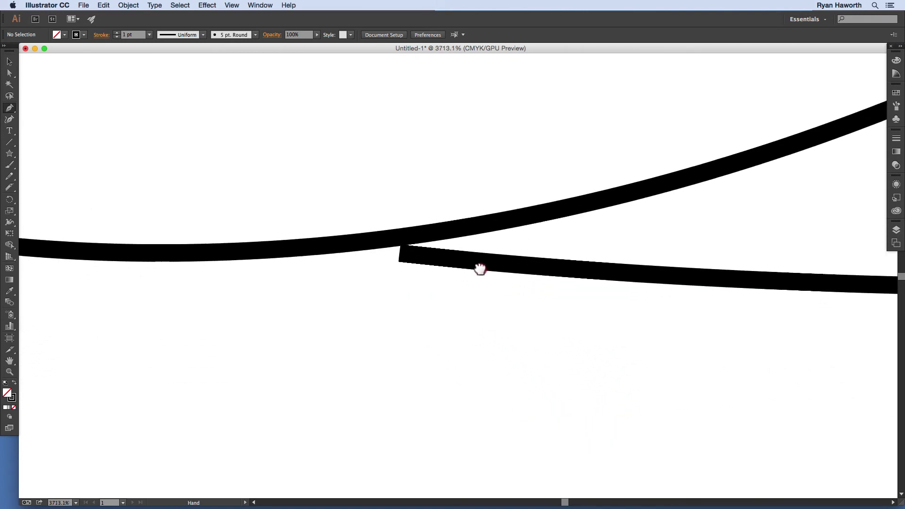
pyautogui.keyDown('super'); pyautogui.click(457, 234); pyautogui.keyUp('super')
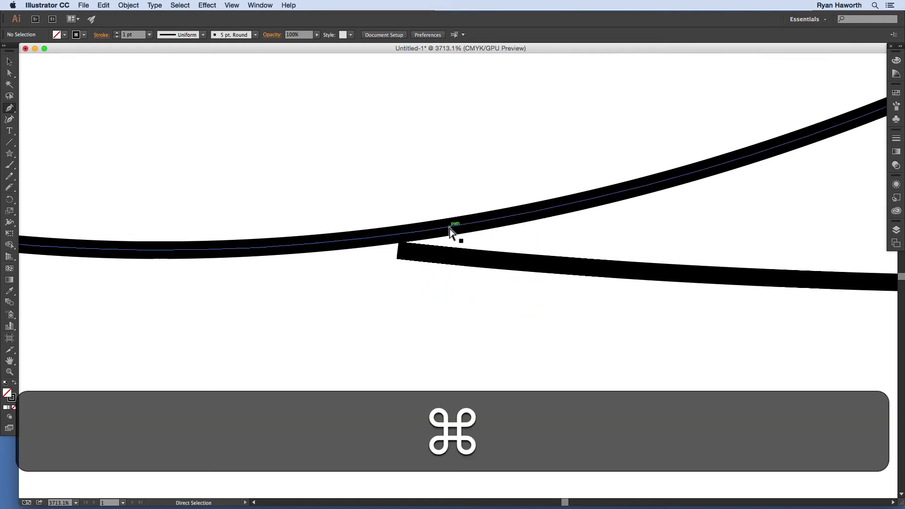
pyautogui.press('c')
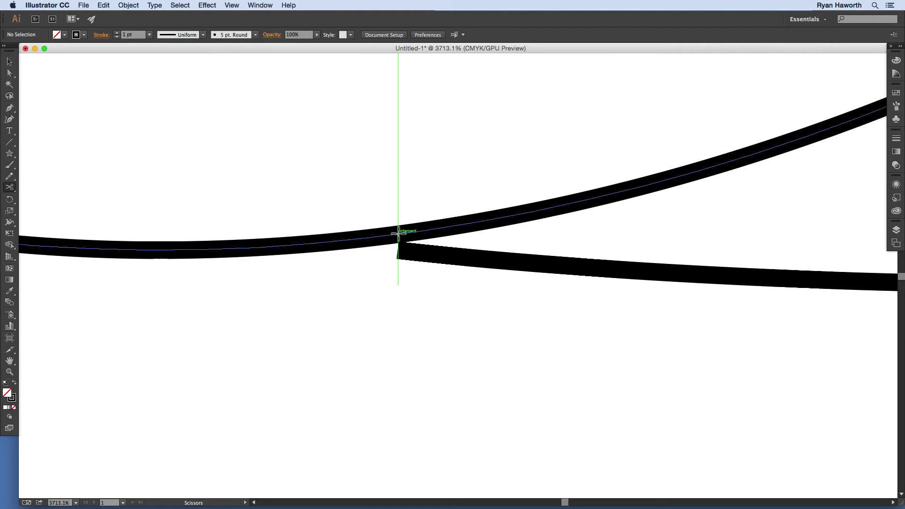
pyautogui.click(398, 233)
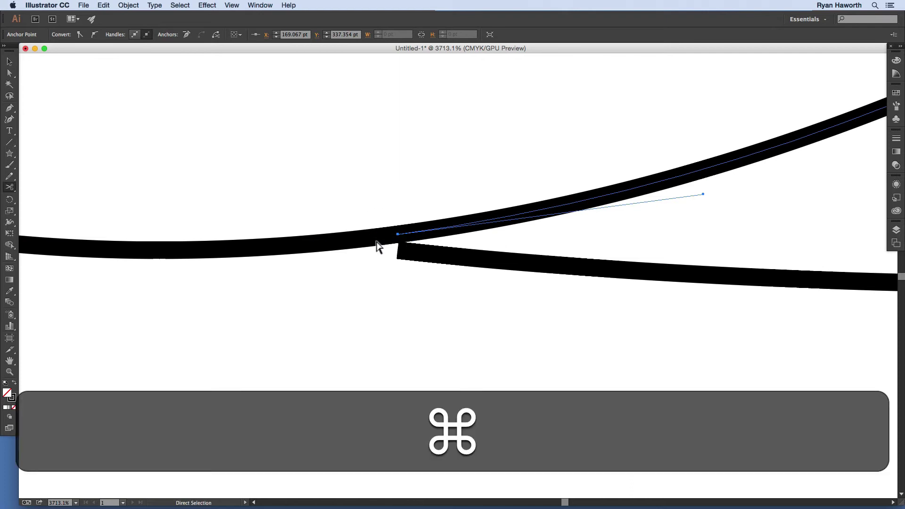
# - Select the cut-off left spiral and delete it completely
pyautogui.keyDown('super'); pyautogui.click(375, 234); pyautogui.keyUp('super')
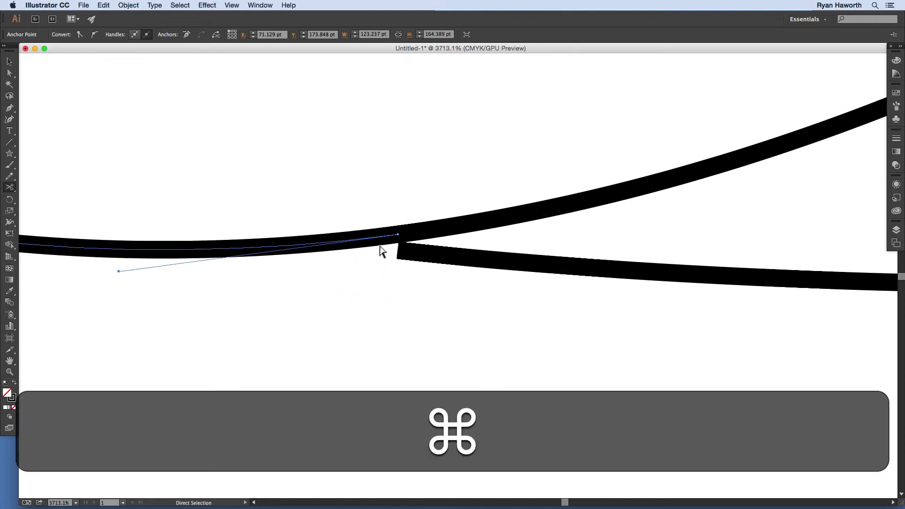
pyautogui.press('super+0')
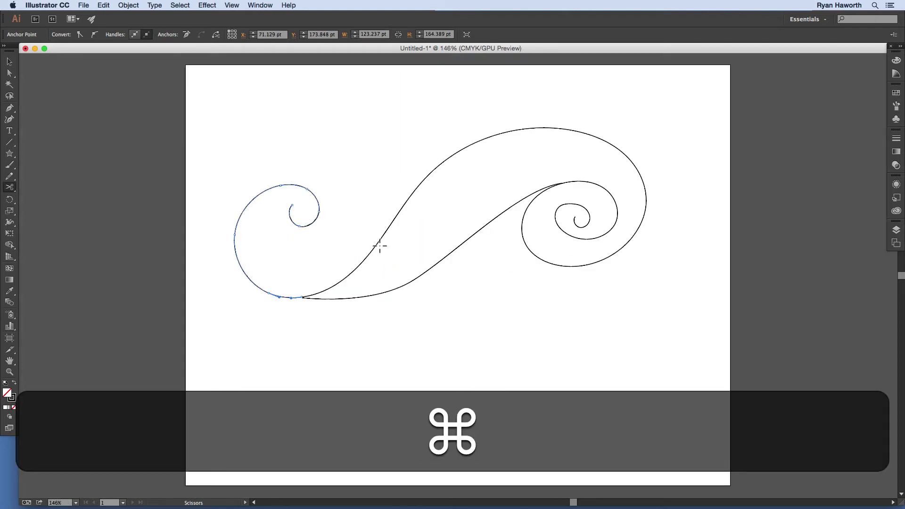
pyautogui.press('BackSpace')
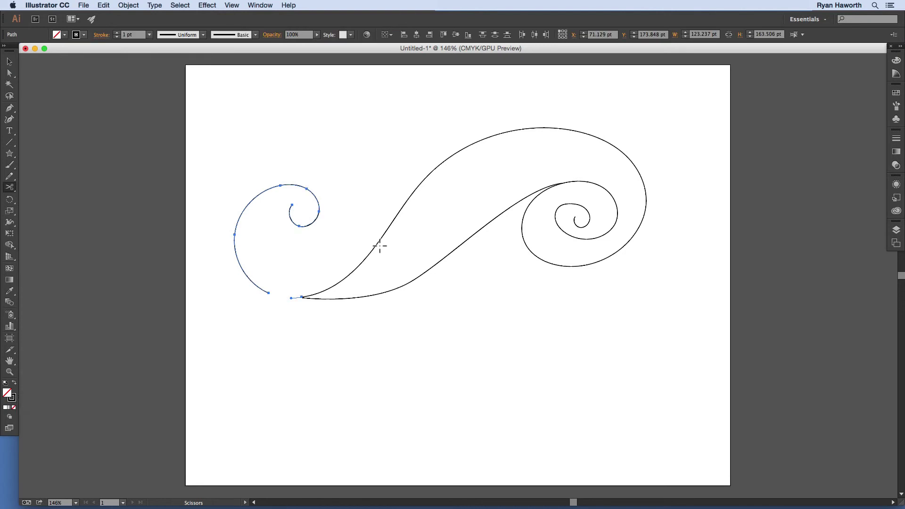
pyautogui.press('BackSpace')
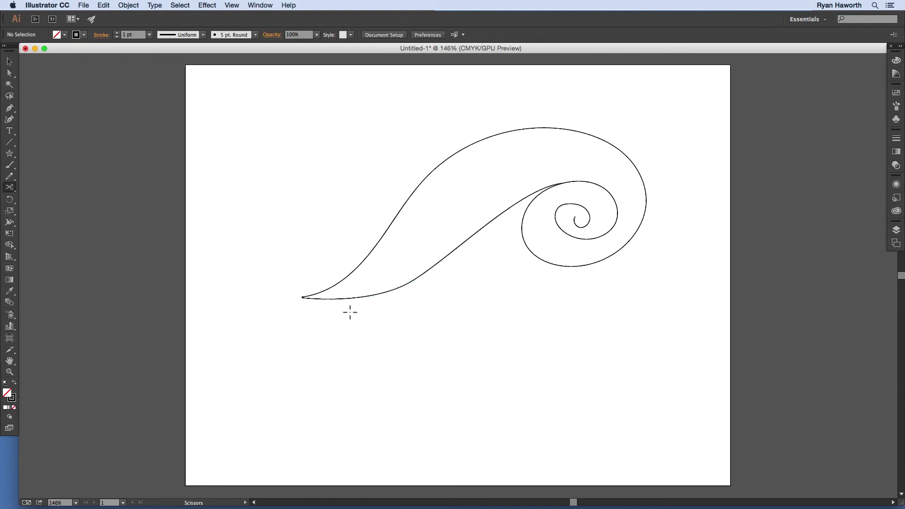
# - Try joining the two separate endpoints at the shape's left tip, then undo the join
pyautogui.press('super+space')
pyautogui.press('super+space')
pyautogui.moveTo(296, 290); pyautogui.dragTo(626, 405)
pyautogui.moveTo(419, 375); pyautogui.dragTo(489, 245)
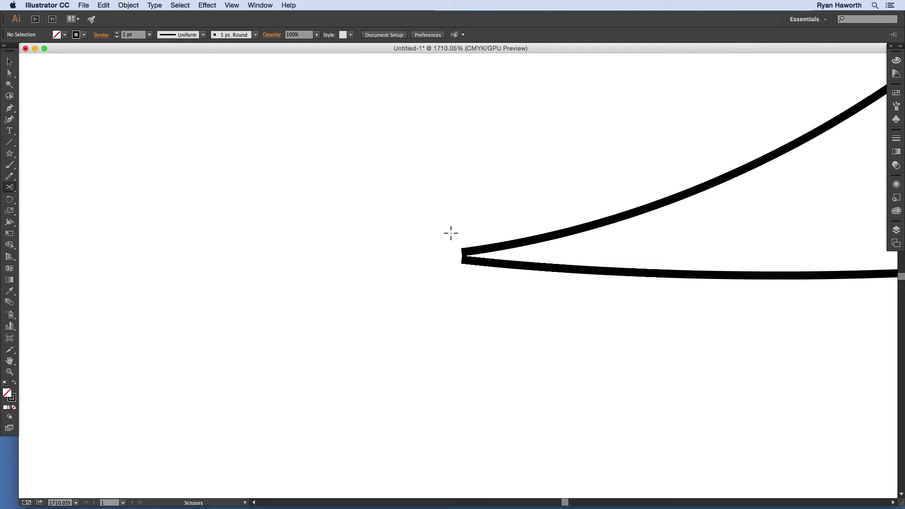
pyautogui.press('a')
pyautogui.moveTo(450, 234); pyautogui.dragTo(468, 273)
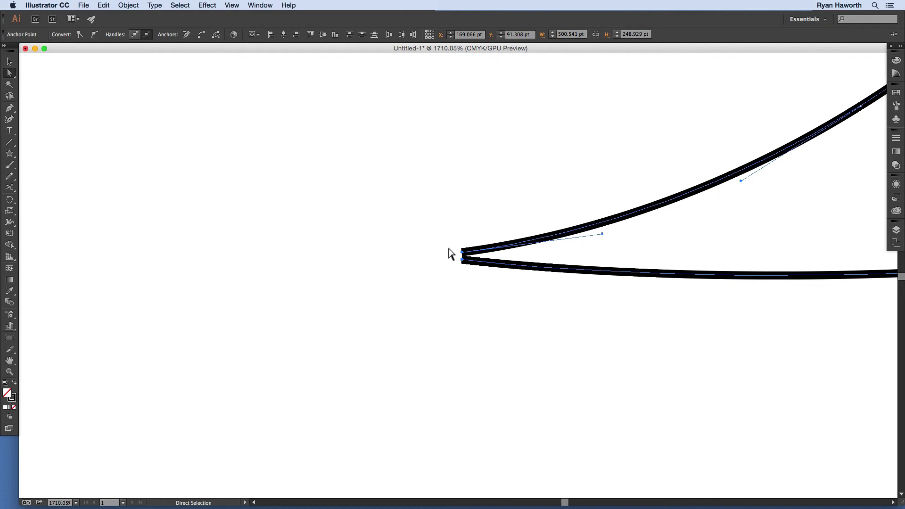
pyautogui.press('super')
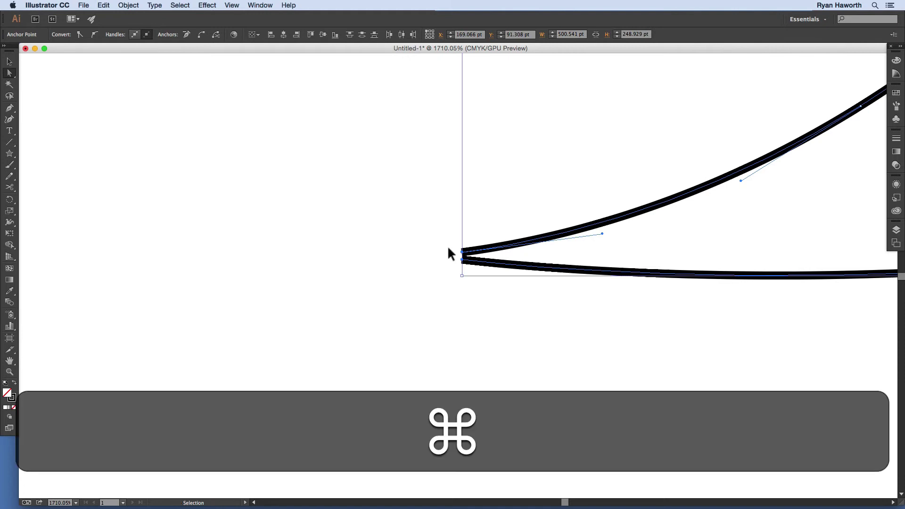
pyautogui.press('super+j')
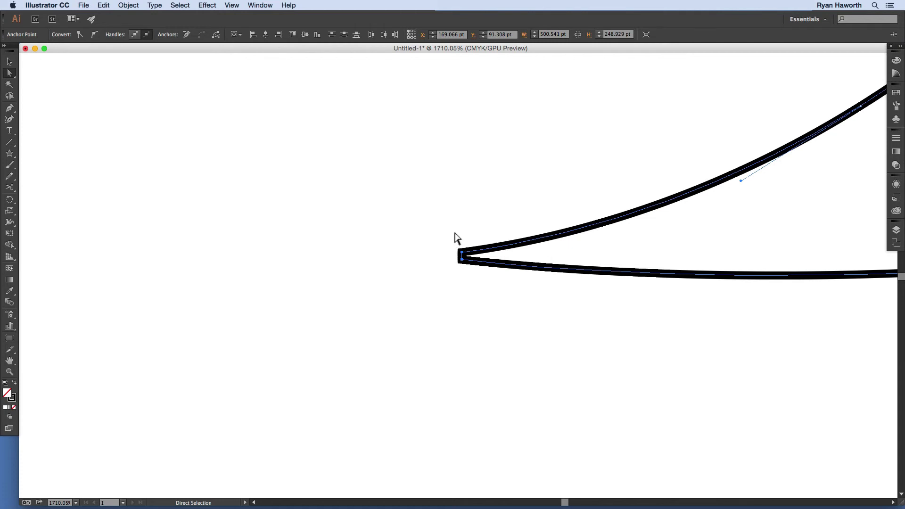
pyautogui.press('super+z')
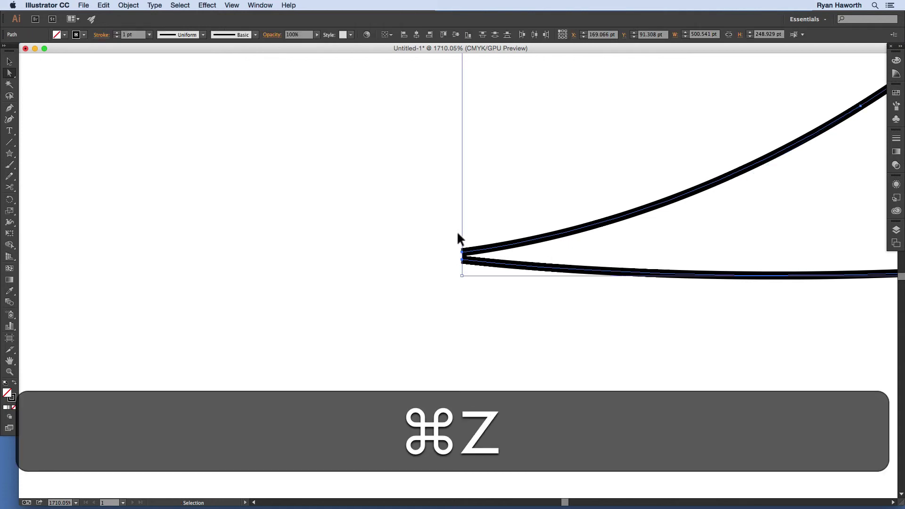
# - Snap the lower curve's left endpoint onto the upper path's endpoint, join the two overlapping points and deselect
pyautogui.keyDown('super'); pyautogui.click(461, 261); pyautogui.keyUp('super')
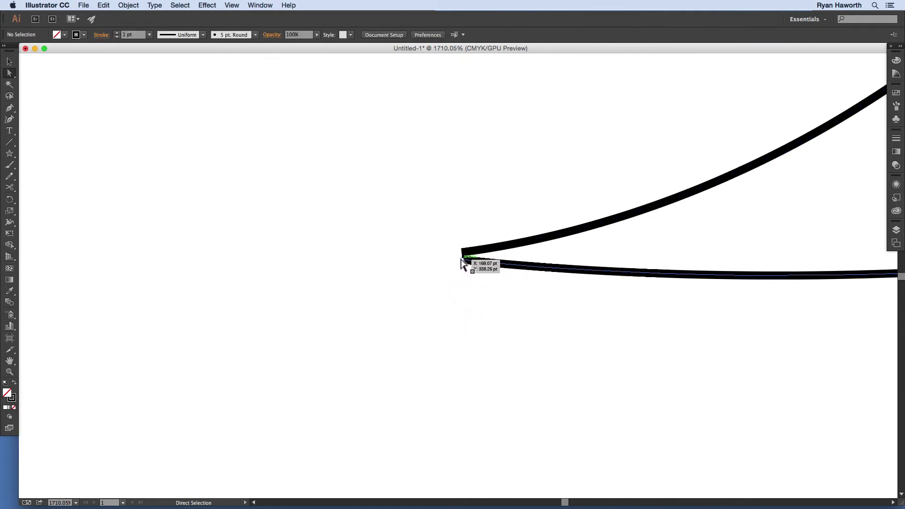
pyautogui.moveTo(461, 260)
pyautogui.mouseDown()
pyautogui.moveTo(468, 269)
pyautogui.moveTo(464, 258)
pyautogui.mouseUp()
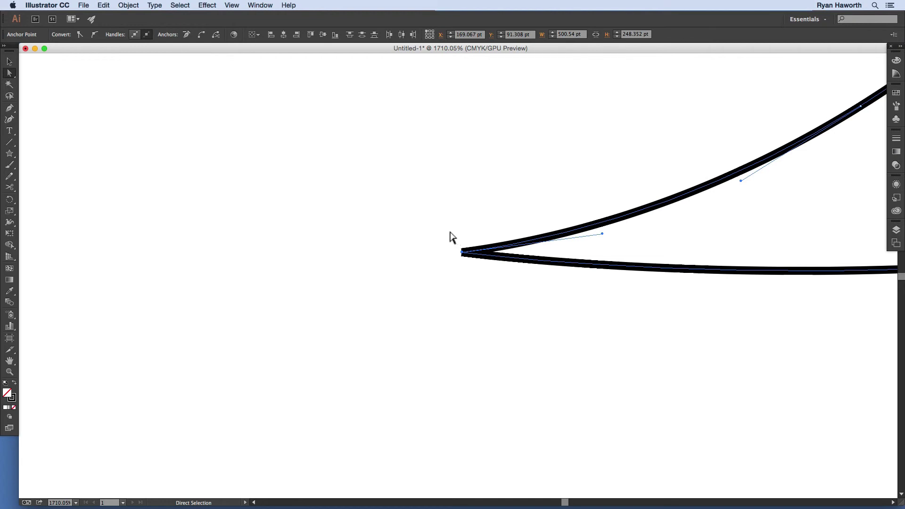
pyautogui.click(448, 236)
pyautogui.moveTo(448, 235); pyautogui.dragTo(470, 271)
pyautogui.press('super')
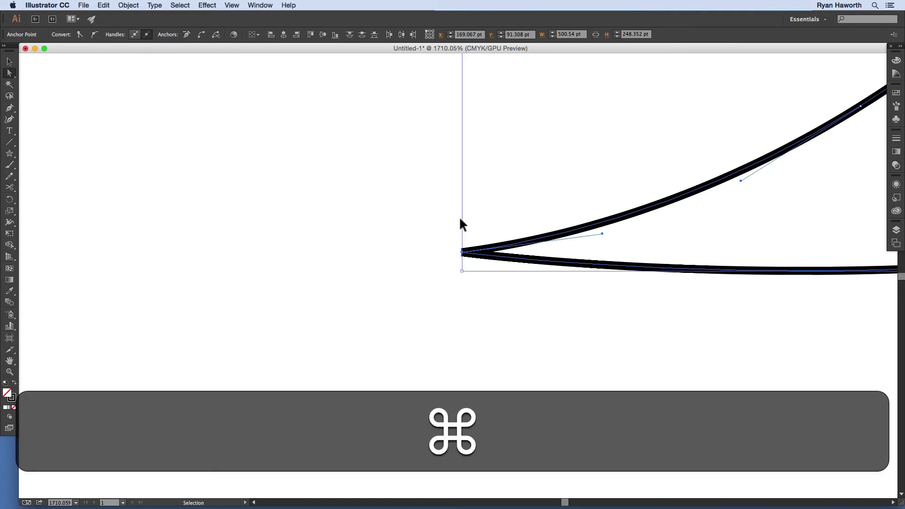
pyautogui.press('super+j')
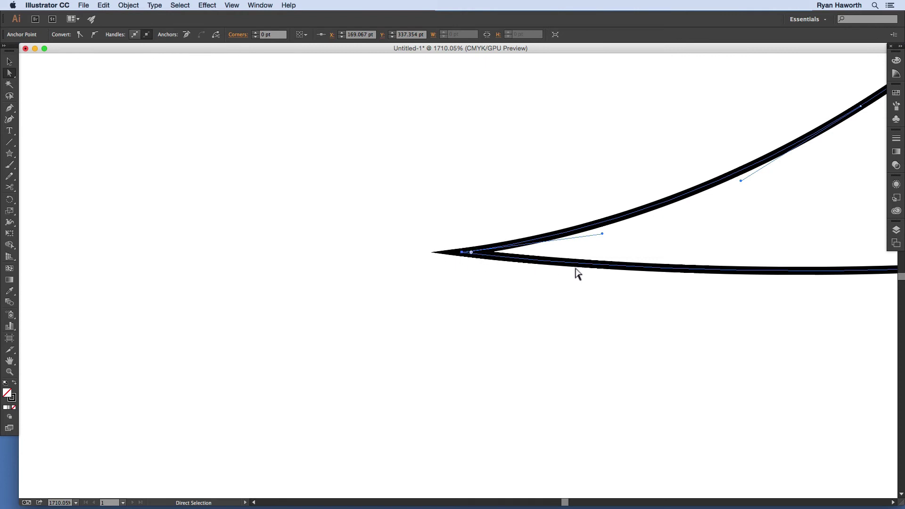
pyautogui.click(479, 281)
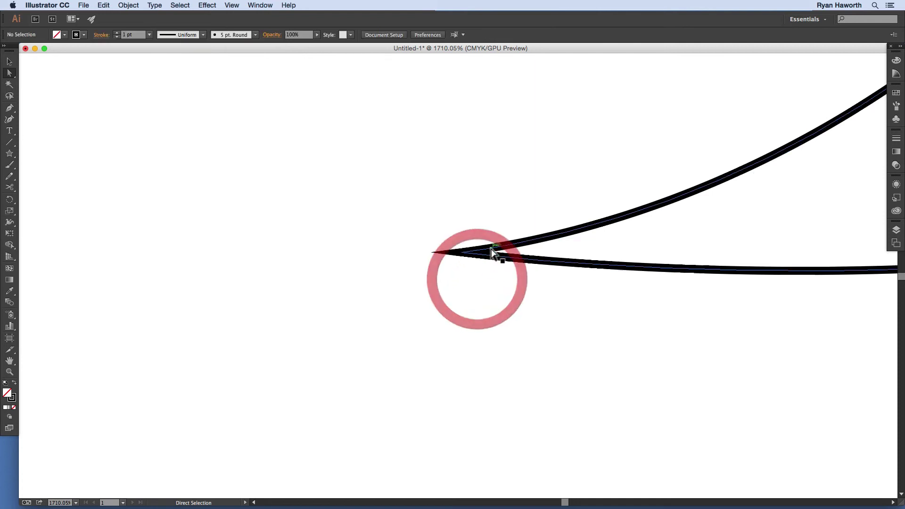
# - Examine the Join command among the path commands with the shape's left tip anchor selected, then clear the selection
pyautogui.press('super+0')
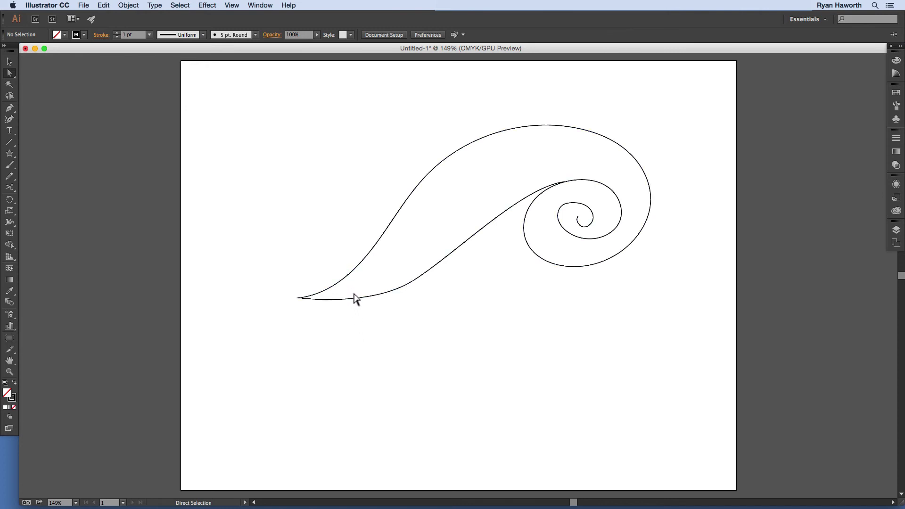
pyautogui.click(127, 5)
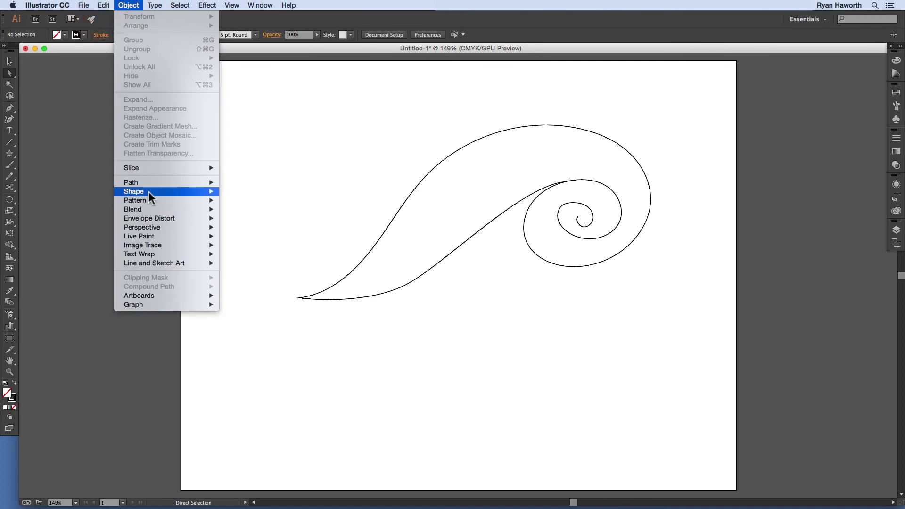
pyautogui.moveTo(150, 184)
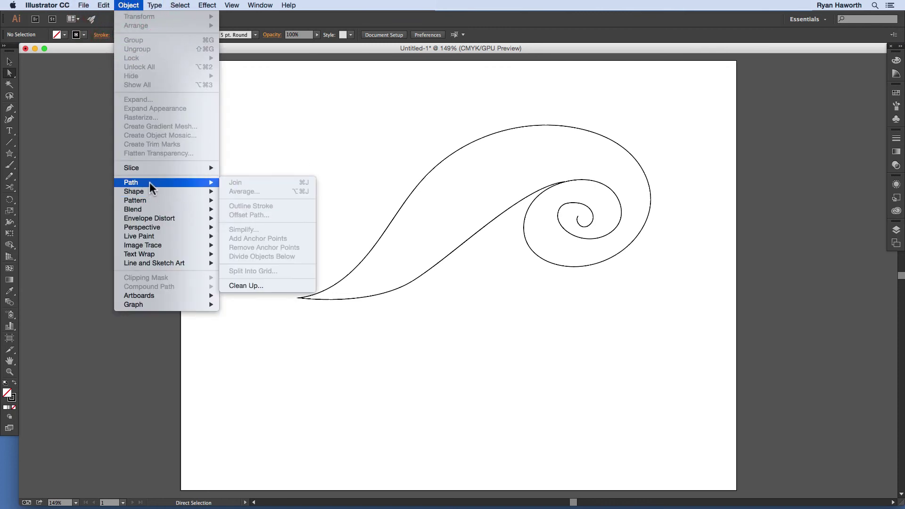
pyautogui.click(127, 5)
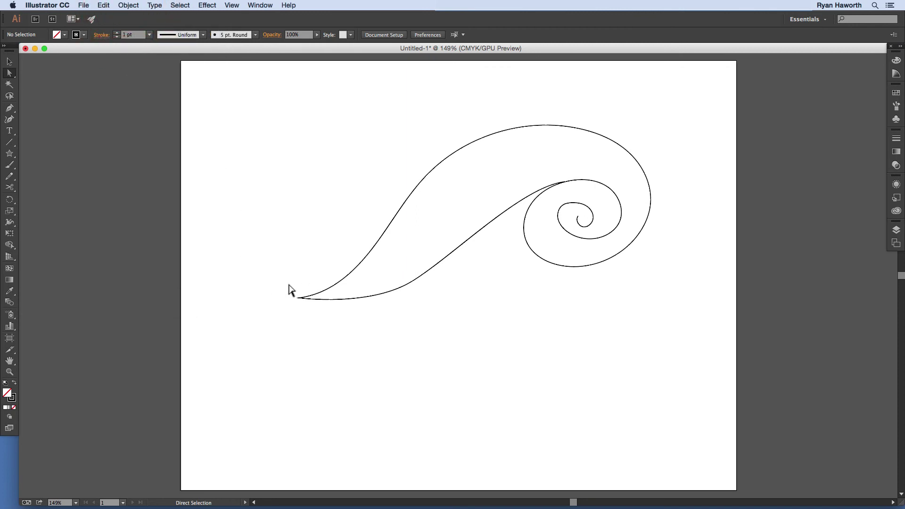
pyautogui.moveTo(287, 281); pyautogui.dragTo(312, 312)
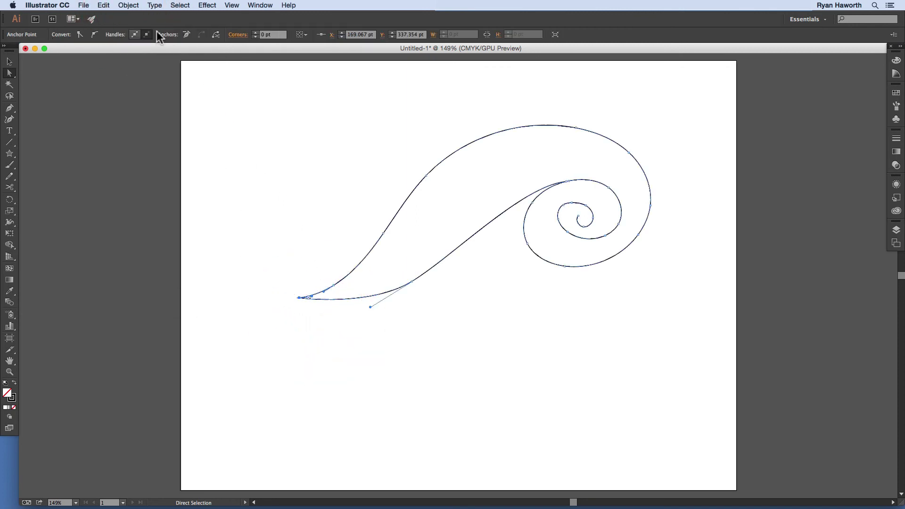
pyautogui.click(128, 5)
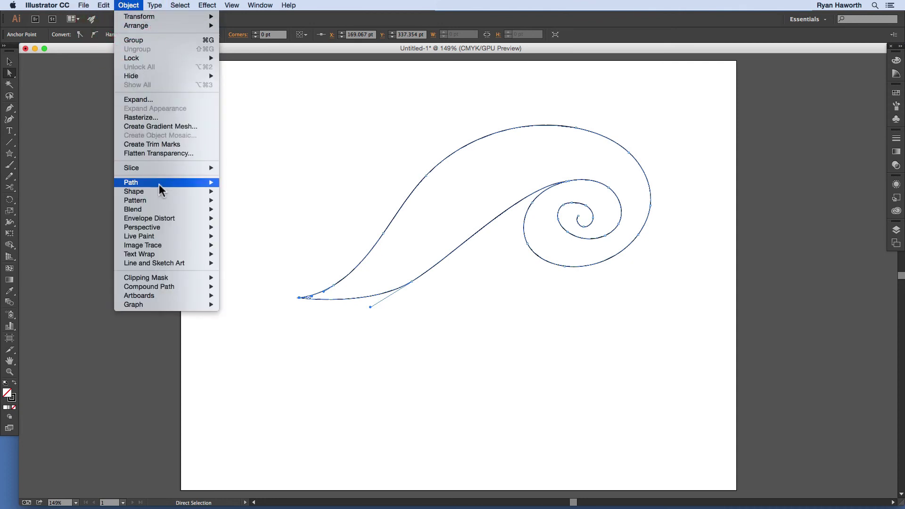
pyautogui.moveTo(161, 187)
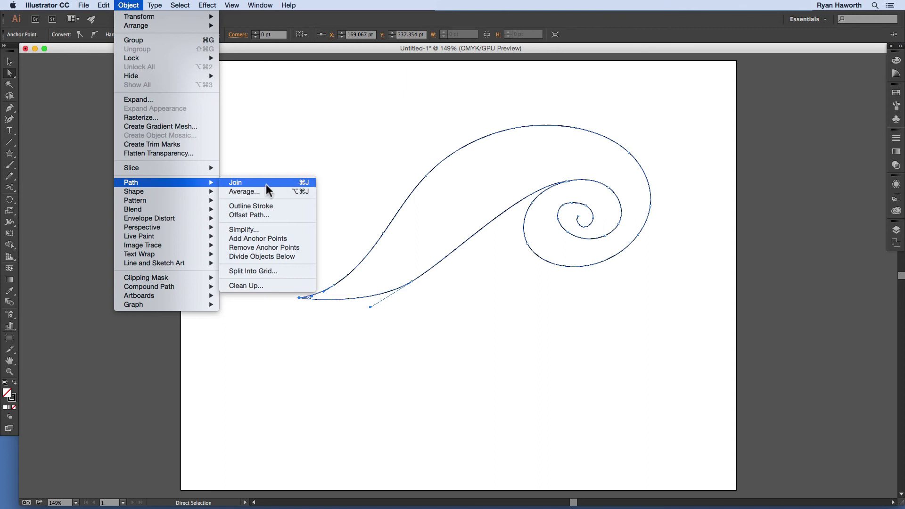
pyautogui.click(276, 137)
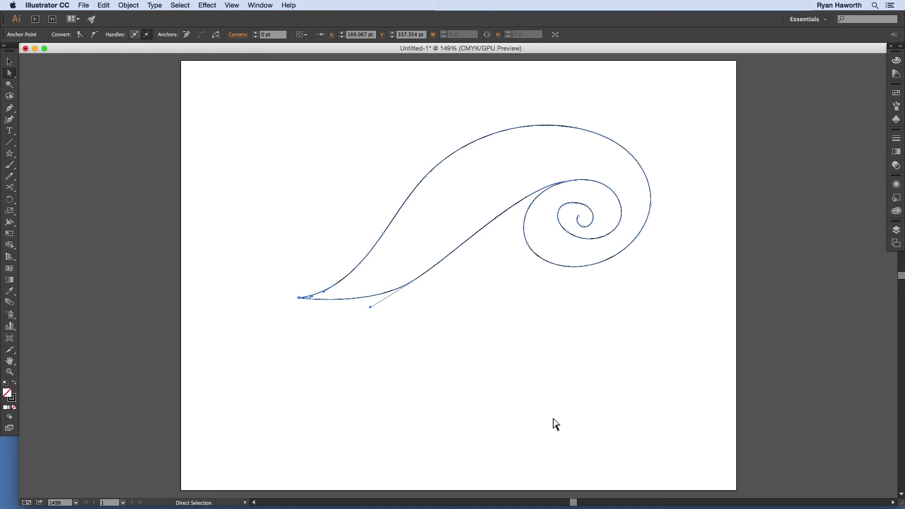
pyautogui.click(498, 325)
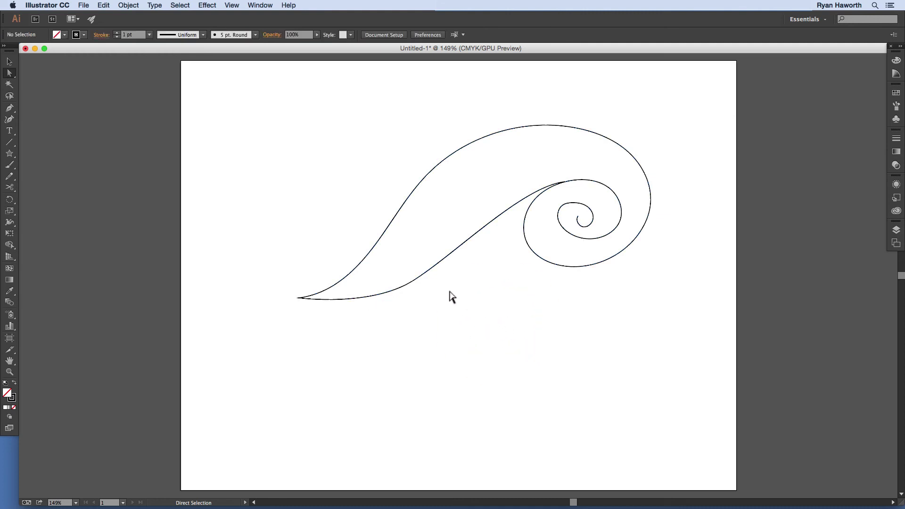
# - Select the whole remaining spiral shape and delete it to empty the artboard
pyautogui.moveTo(267, 105); pyautogui.dragTo(659, 312)
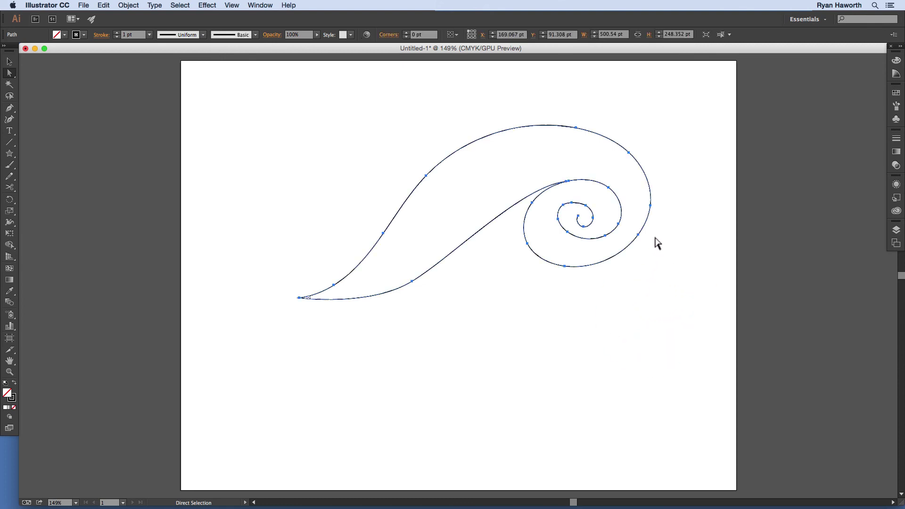
pyautogui.press('BackSpace')
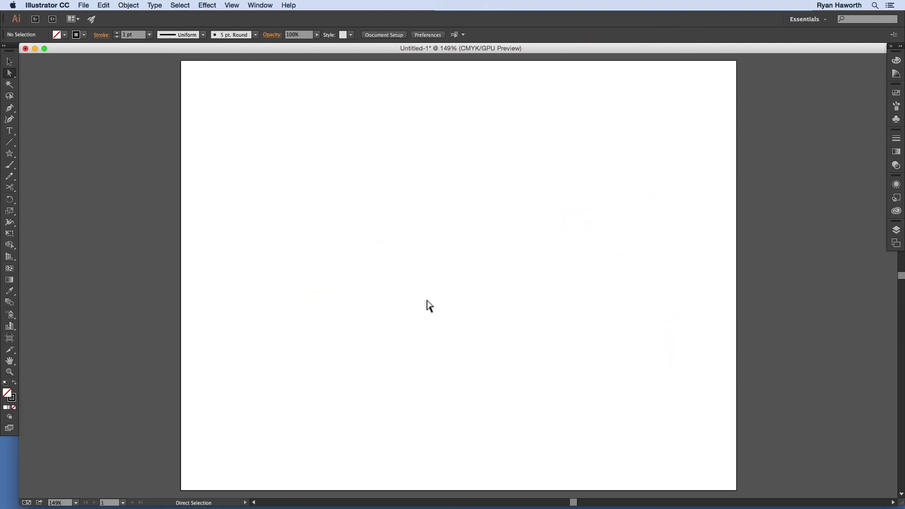
# - Draw a large freeform, nearly closed outline about 631 by 423 pt with the Pencil tool, leaving a small gap between its ends
pyautogui.press('p')
pyautogui.press('n')
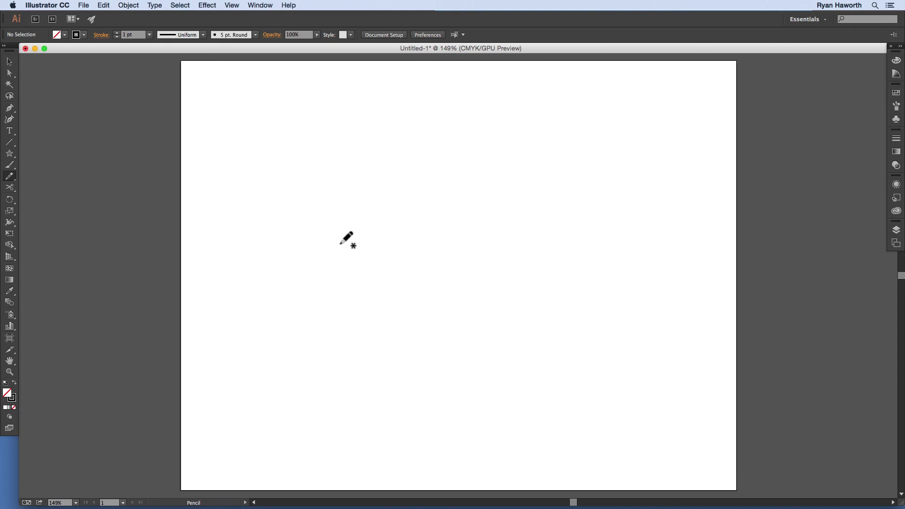
pyautogui.moveTo(341, 255)
pyautogui.mouseDown()
pyautogui.moveTo(302, 253)
pyautogui.moveTo(235, 211)
pyautogui.moveTo(275, 160)
pyautogui.moveTo(365, 178)
pyautogui.moveTo(426, 139)
pyautogui.moveTo(499, 112)
pyautogui.moveTo(652, 169)
pyautogui.moveTo(676, 237)
pyautogui.moveTo(623, 327)
pyautogui.moveTo(554, 280)
pyautogui.moveTo(522, 224)
pyautogui.moveTo(495, 241)
pyautogui.moveTo(527, 326)
pyautogui.moveTo(479, 396)
pyautogui.moveTo(266, 403)
pyautogui.moveTo(247, 345)
pyautogui.moveTo(322, 356)
pyautogui.moveTo(404, 347)
pyautogui.moveTo(443, 206)
pyautogui.moveTo(395, 230)
pyautogui.moveTo(363, 253)
pyautogui.mouseUp()
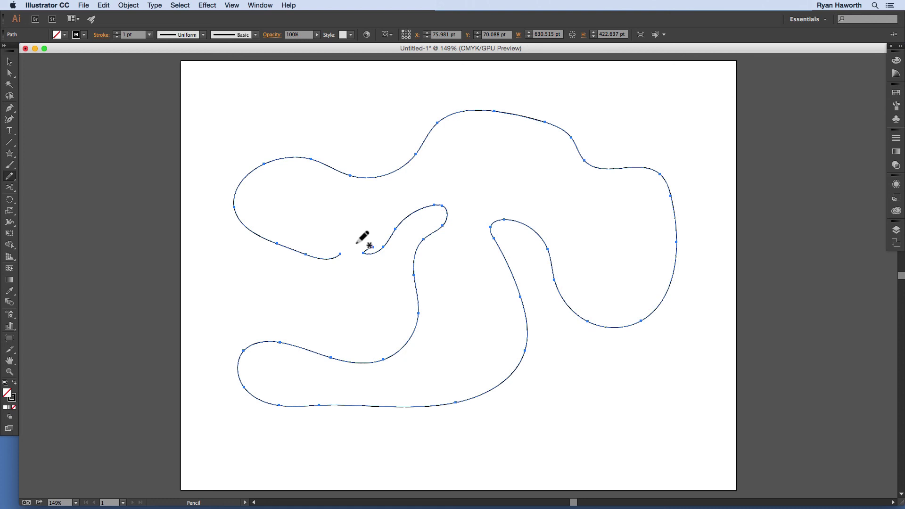
# - Delete the stray hooked end segment beside the outline's gap with the Direct Selection tool and deselect the path
pyautogui.press('a')
pyautogui.click(359, 263)
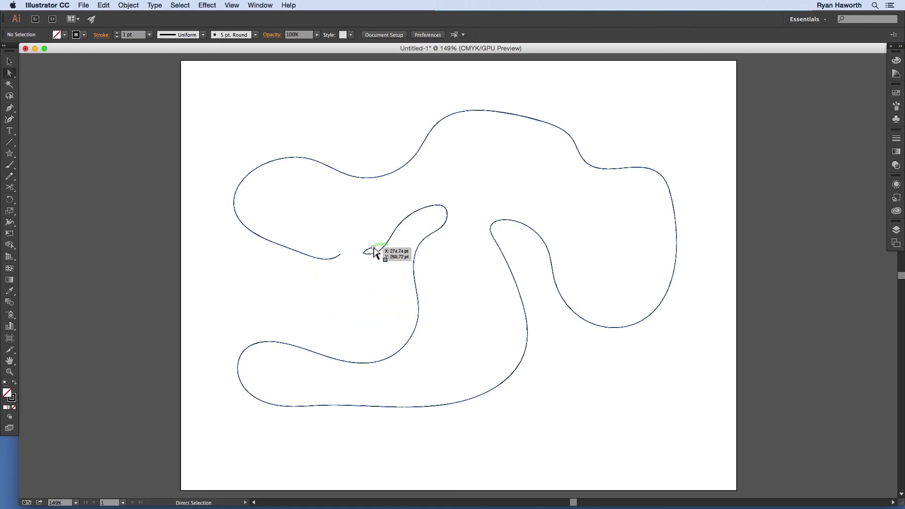
pyautogui.click(372, 247)
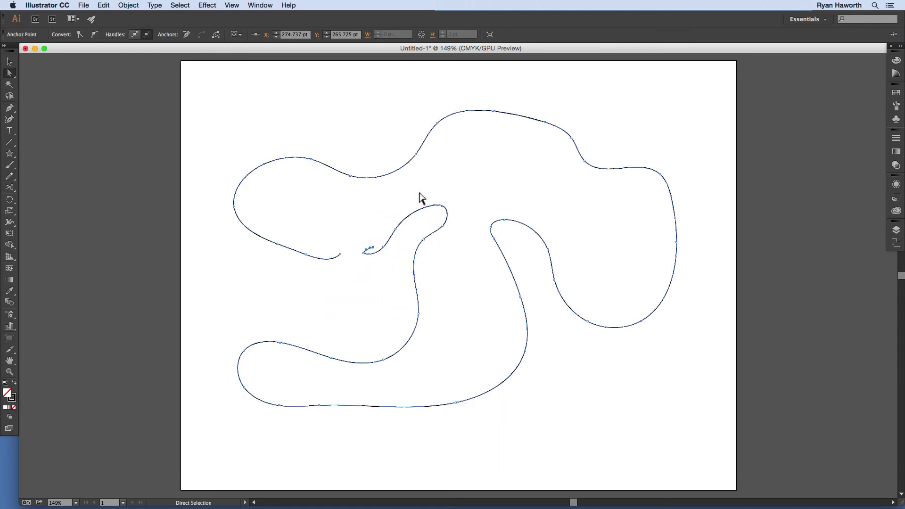
pyautogui.press('BackSpace')
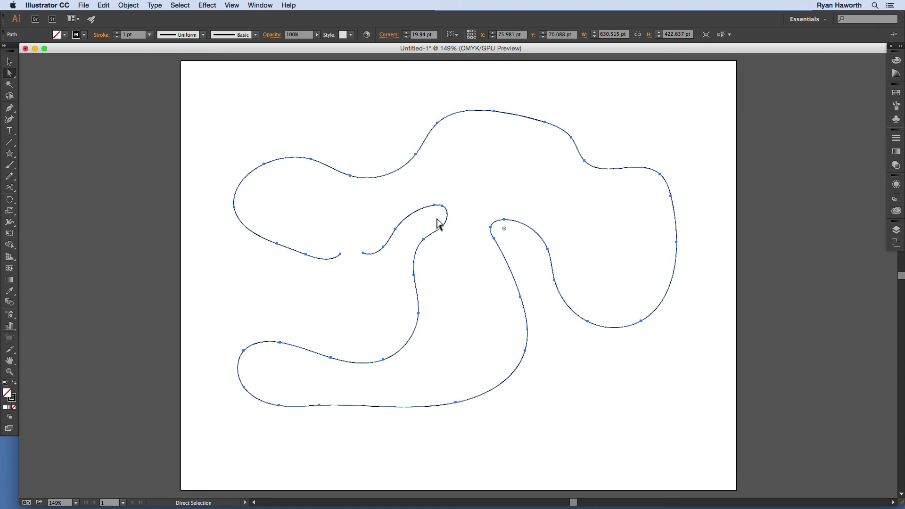
pyautogui.click(335, 241)
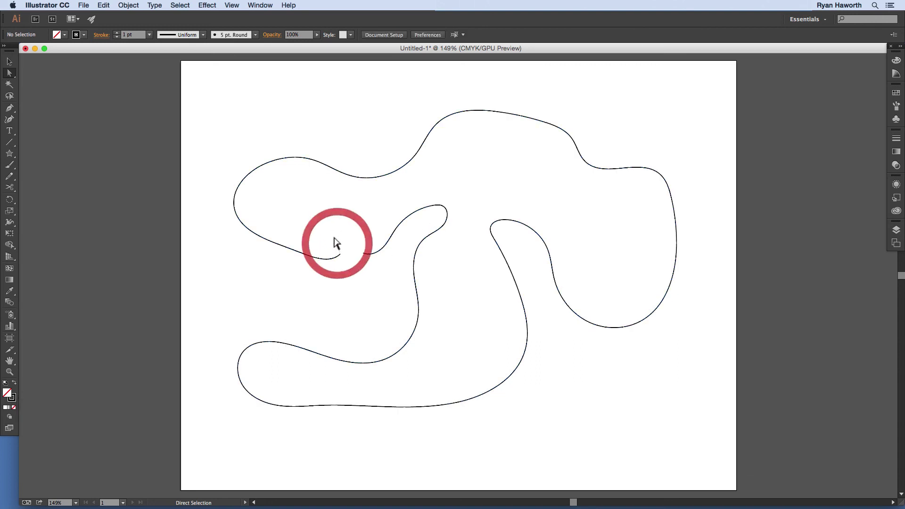
# - Select the two endpoints on either side of the gap, join them to close the outline, and deselect
pyautogui.moveTo(334, 238); pyautogui.dragTo(363, 263)
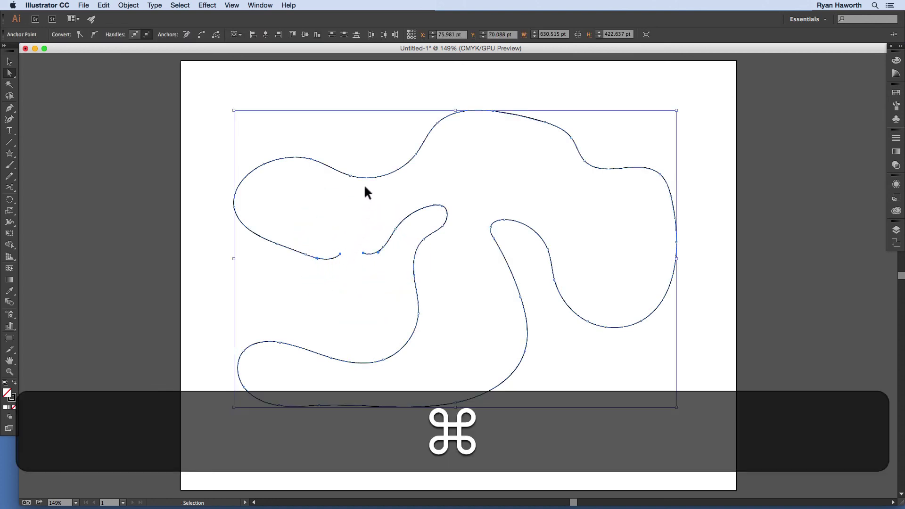
pyautogui.press('super+j')
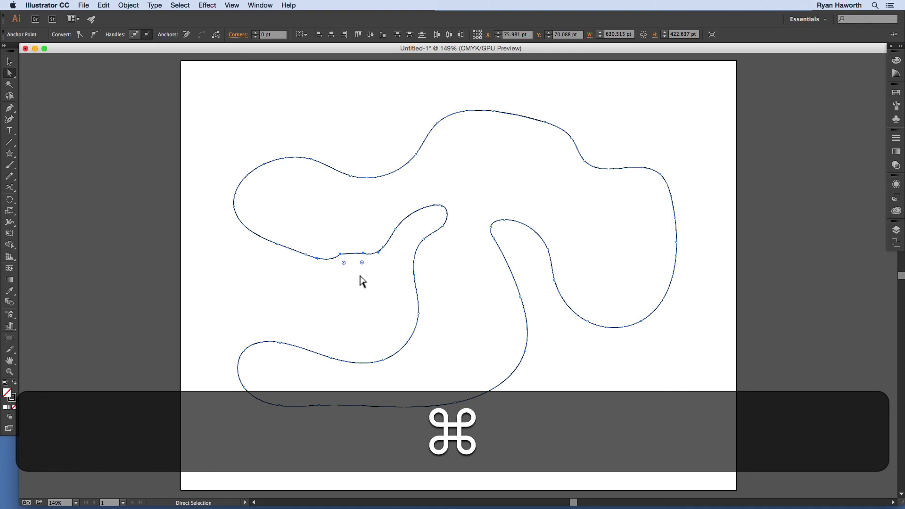
pyautogui.click(361, 282)
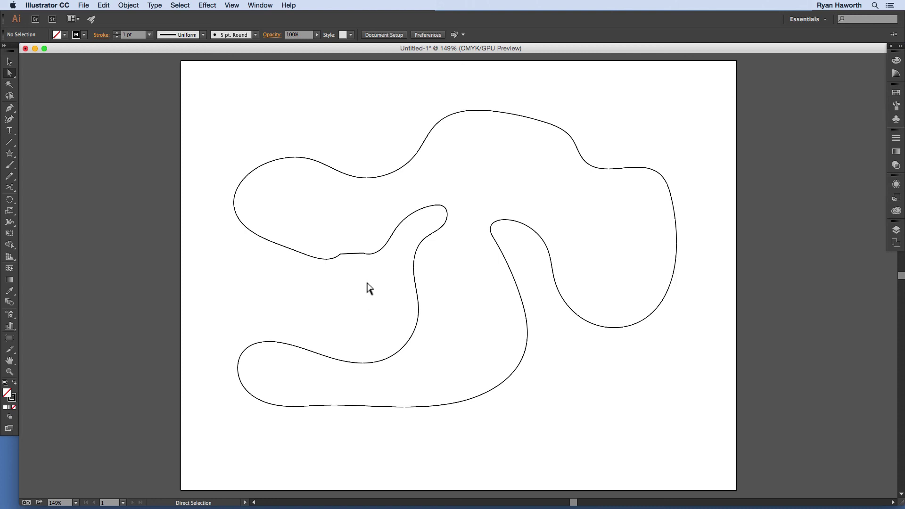
pyautogui.press('super+shift')
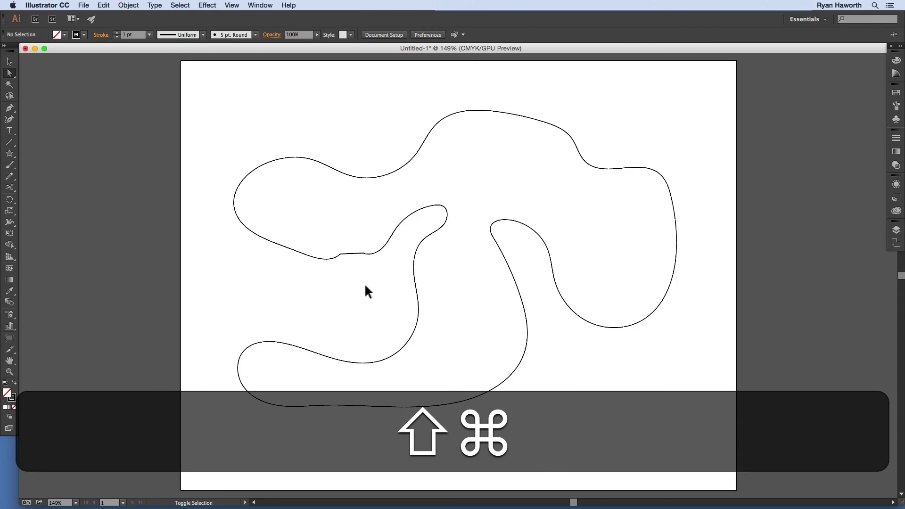